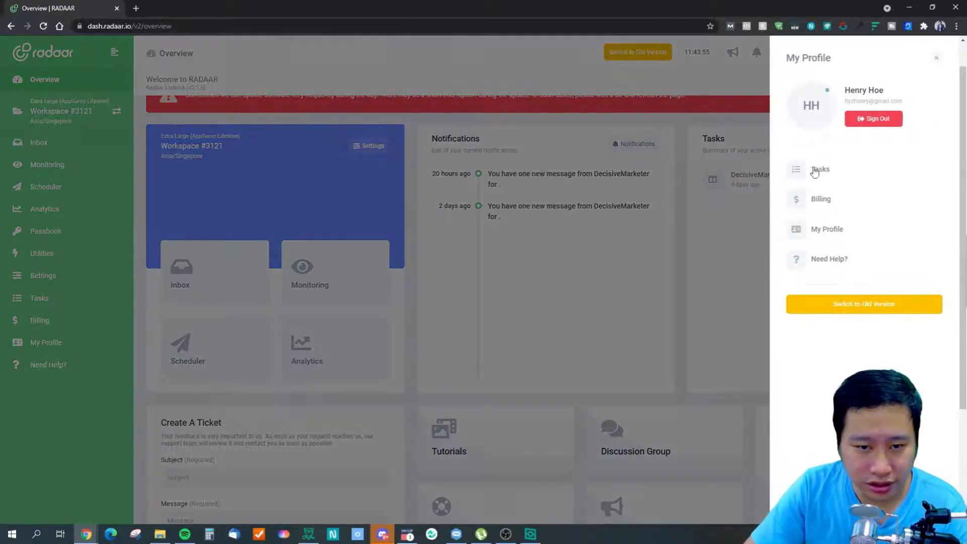
- Open the workspace's channel settings and view the list of social network types available to connect
left_click(811, 230)
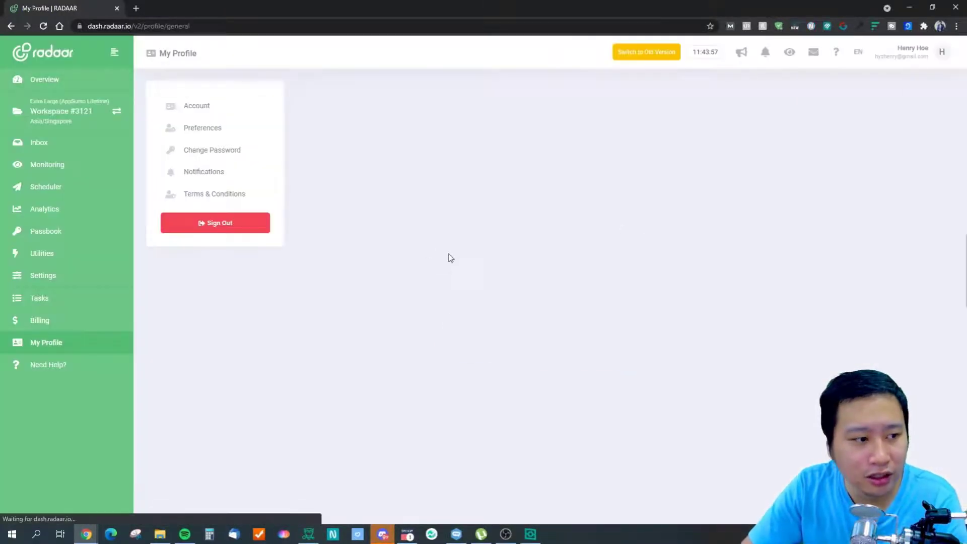
left_click(45, 279)
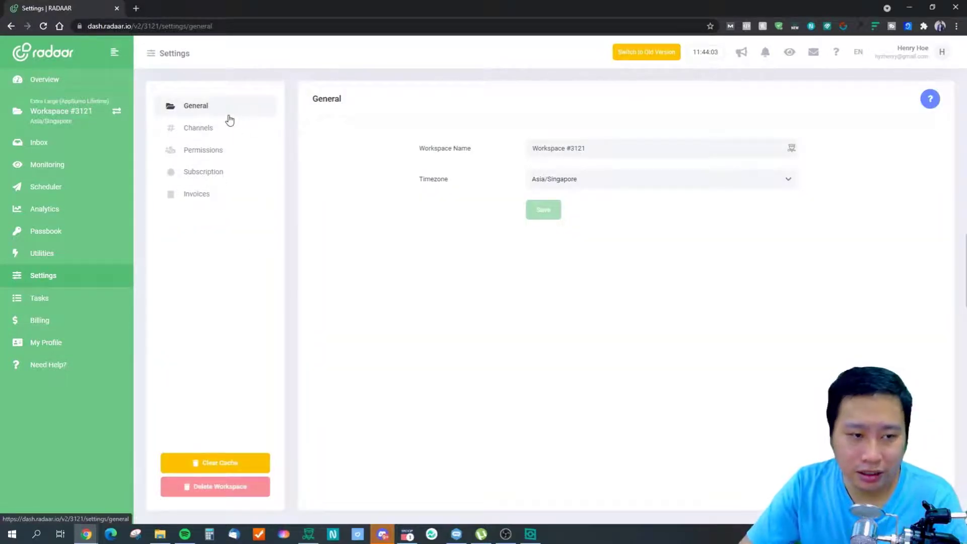
left_click(201, 135)
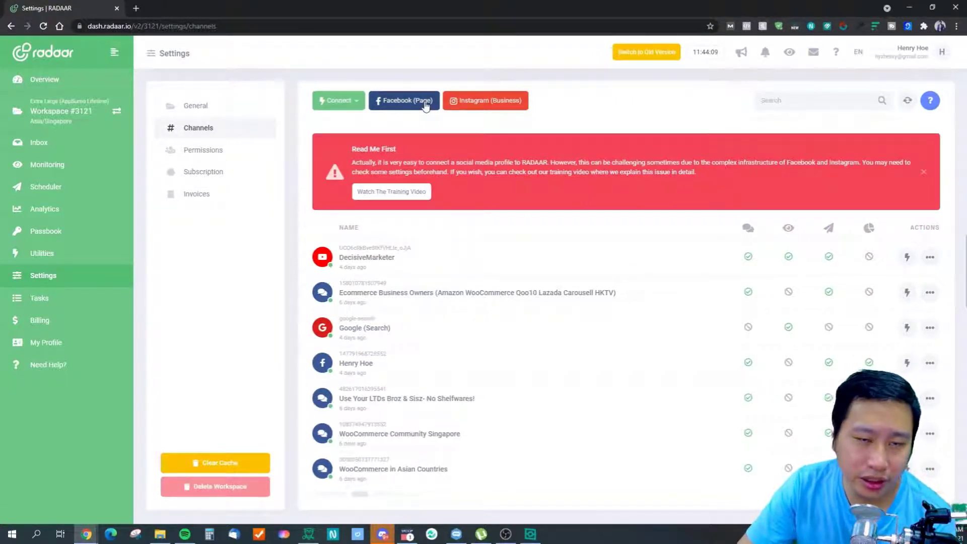
left_click(338, 103)
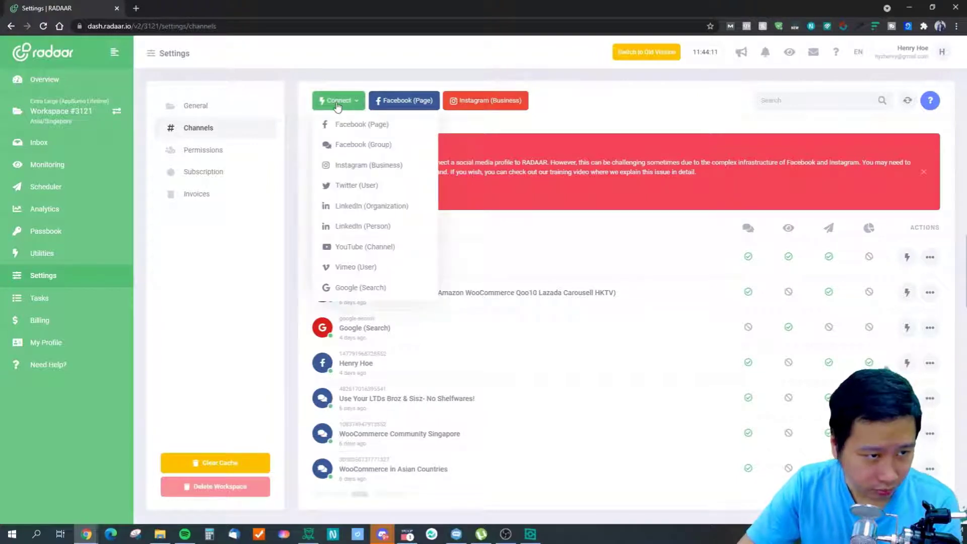
left_click(567, 101)
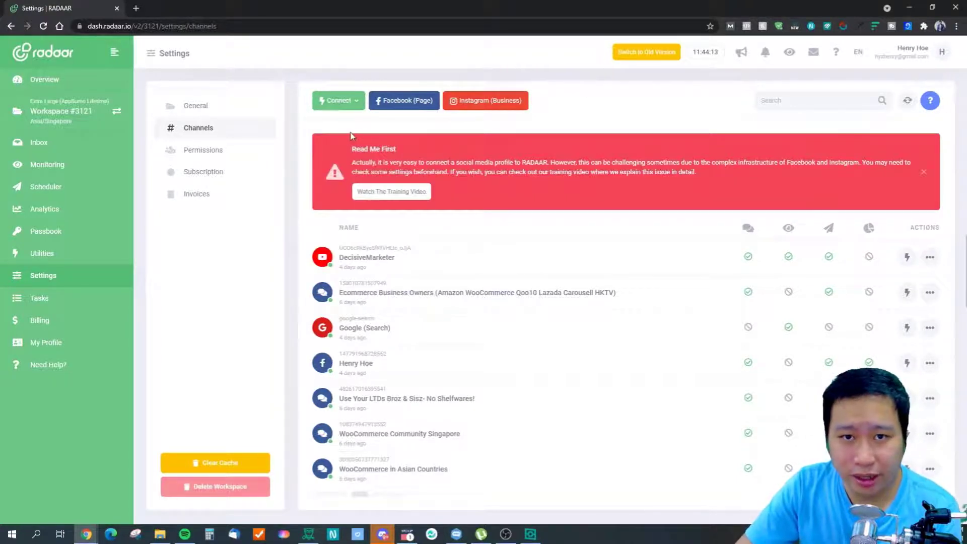
left_click(337, 101)
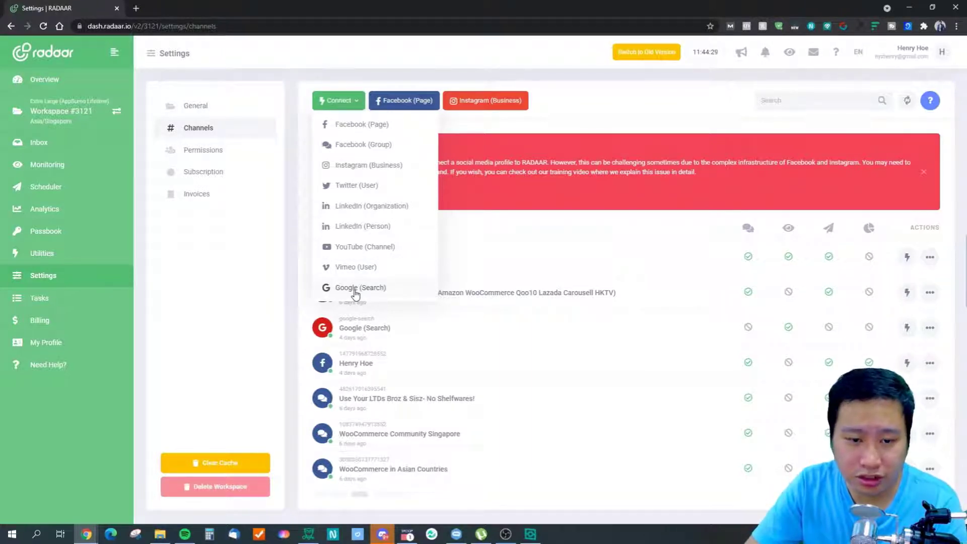
left_click(614, 113)
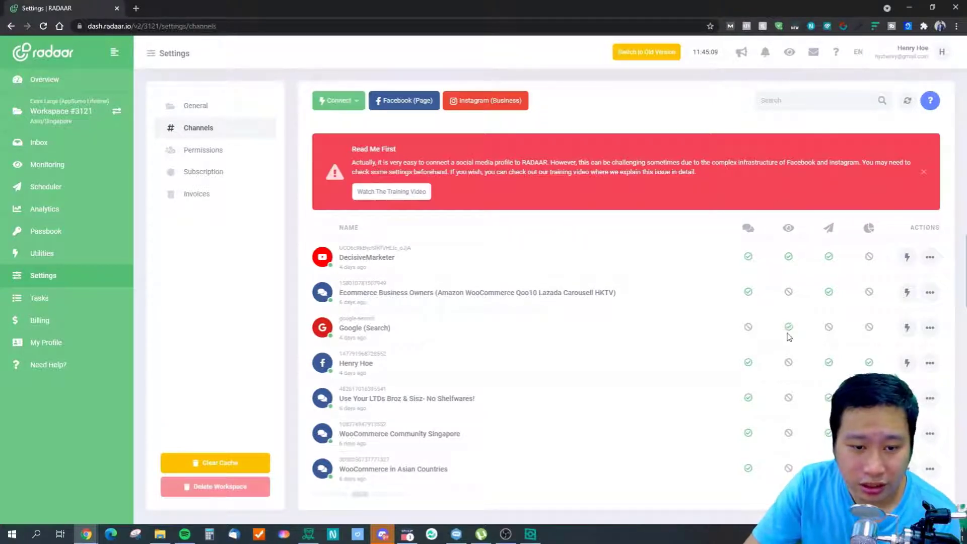
- Inspect the channels' feature support and the Ecommerce Business Owners group's action options, and open the workspace permissions
mouse_move(792, 330)
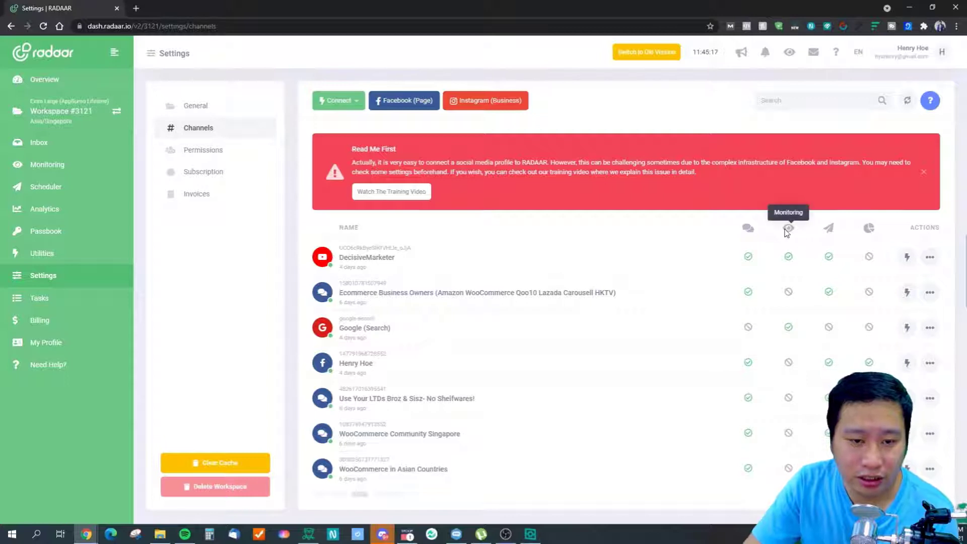
scroll(784, 373, "down", 1)
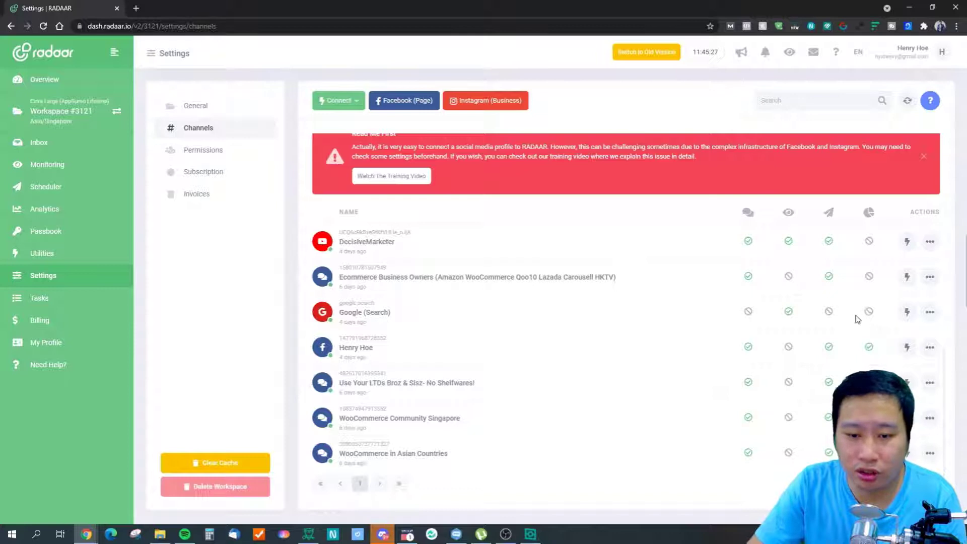
left_click(930, 278)
left_click(657, 277)
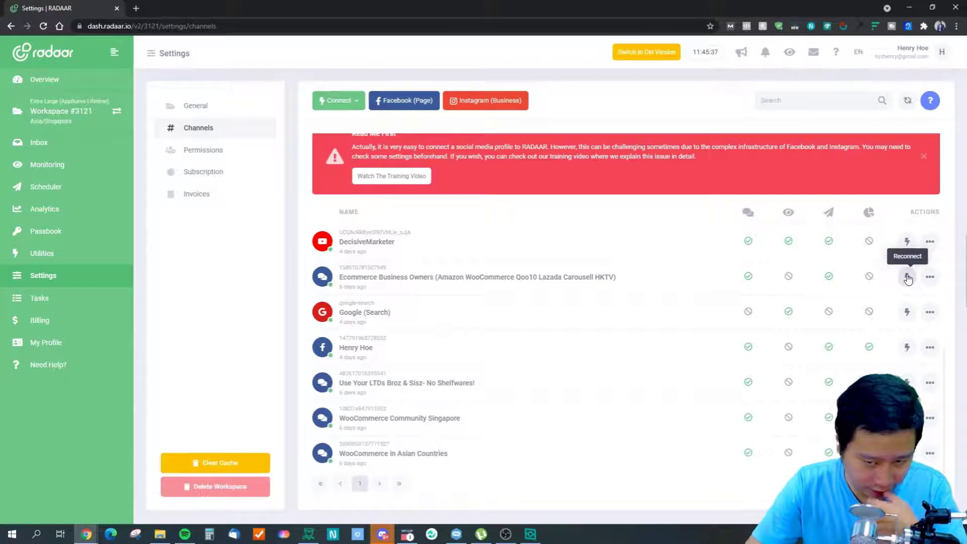
left_click(930, 276)
left_click(670, 308)
left_click(222, 151)
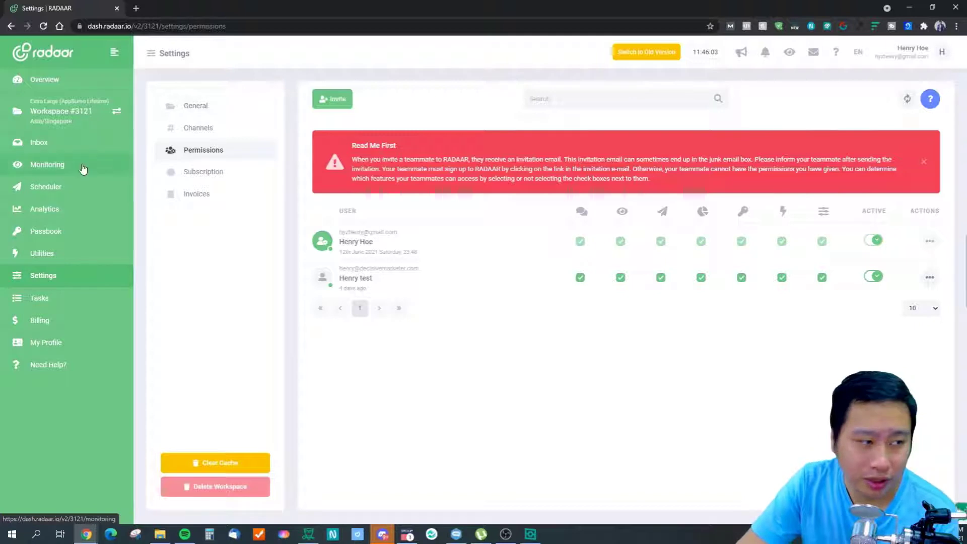
- Open the social inbox and read a YouTube comment thread, a Facebook post thread and the "test message" conversation, closing each one
left_click(82, 149)
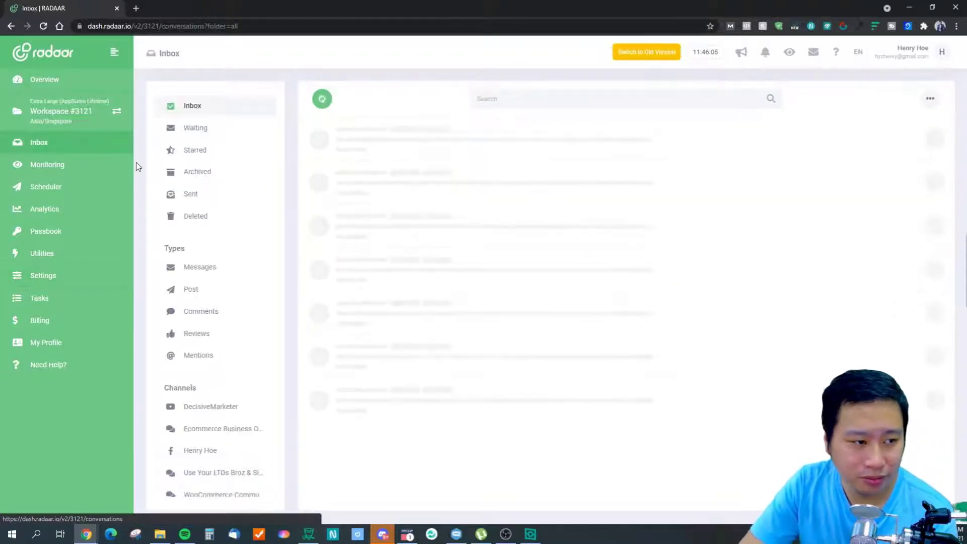
scroll(237, 293, "down", 2)
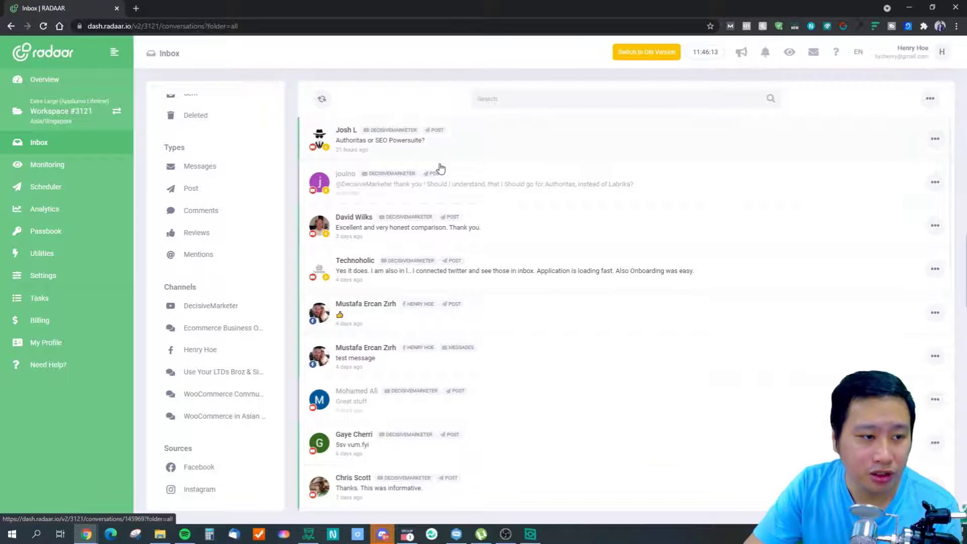
left_click(503, 231)
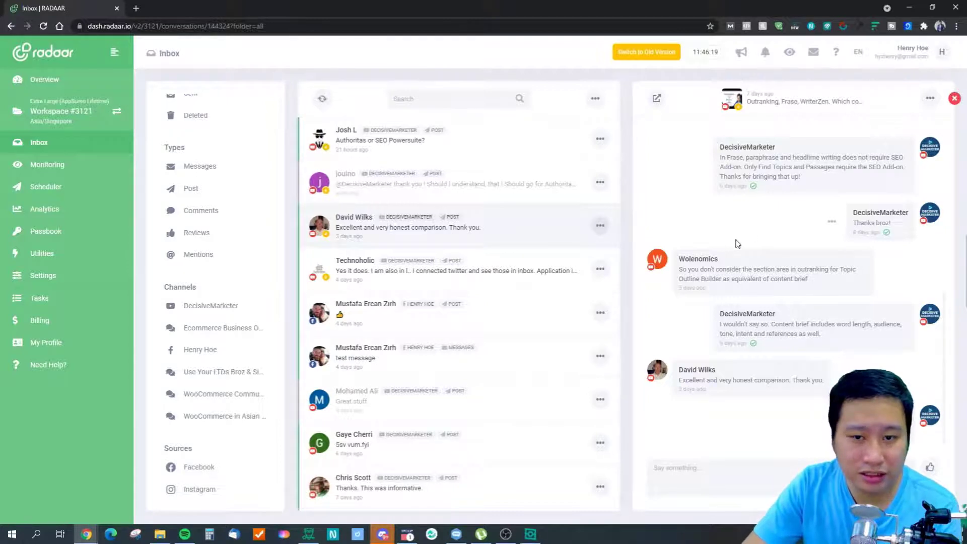
left_click(954, 99)
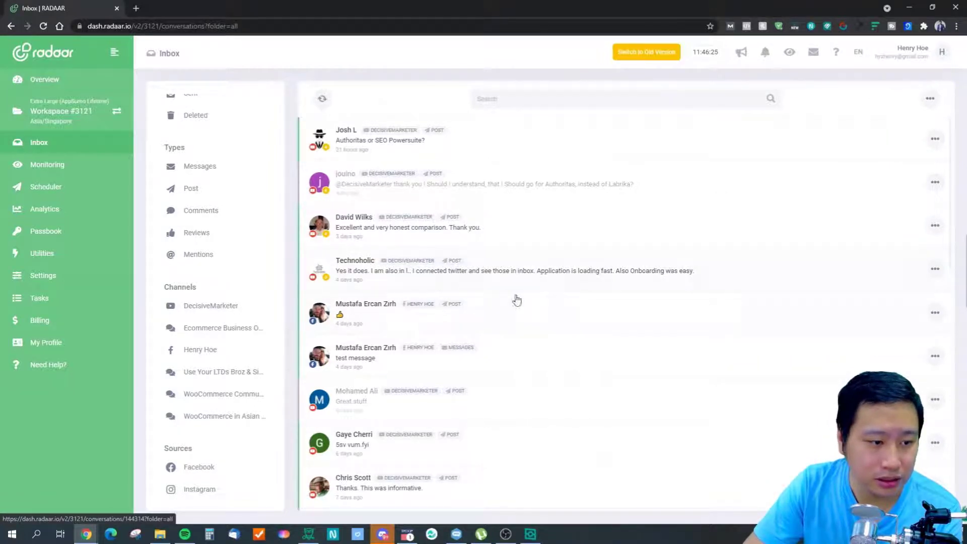
left_click(487, 327)
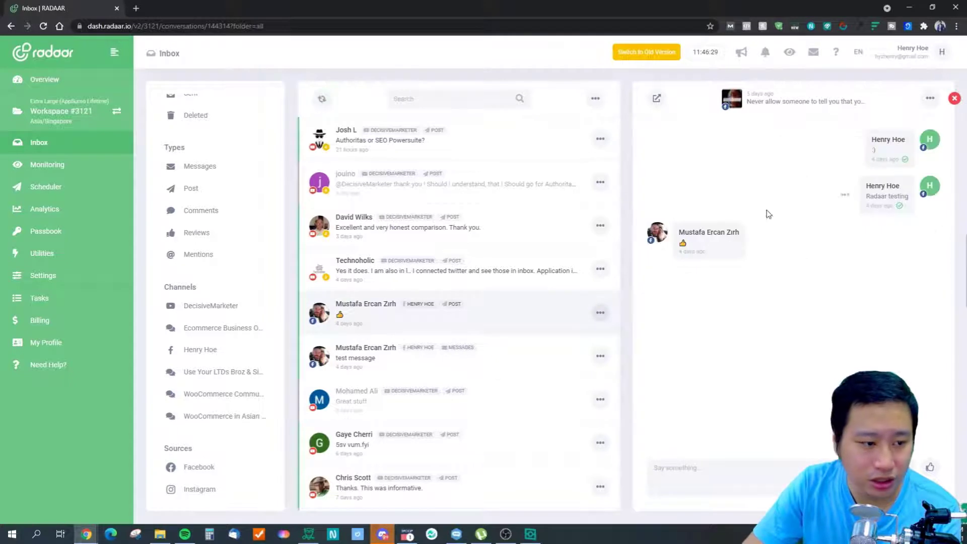
left_click(954, 99)
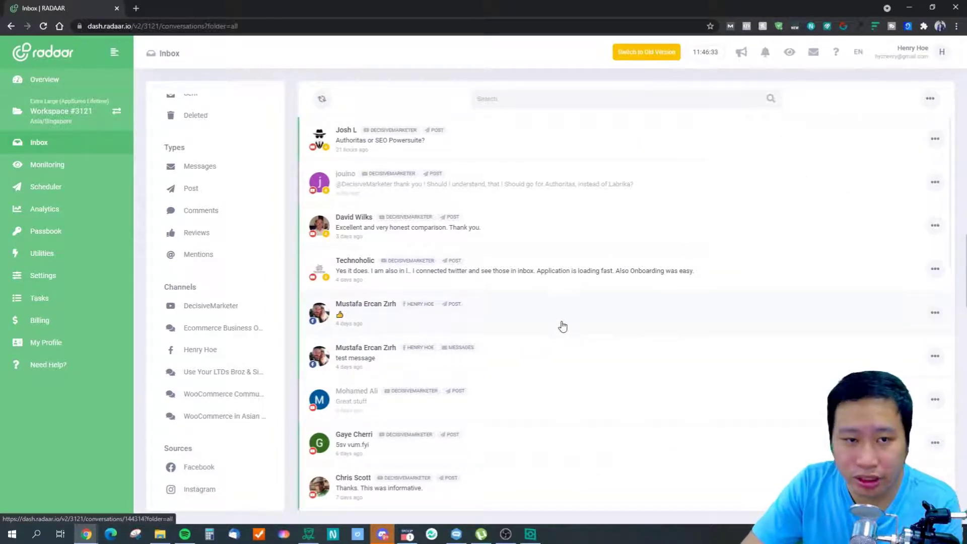
left_click(511, 353)
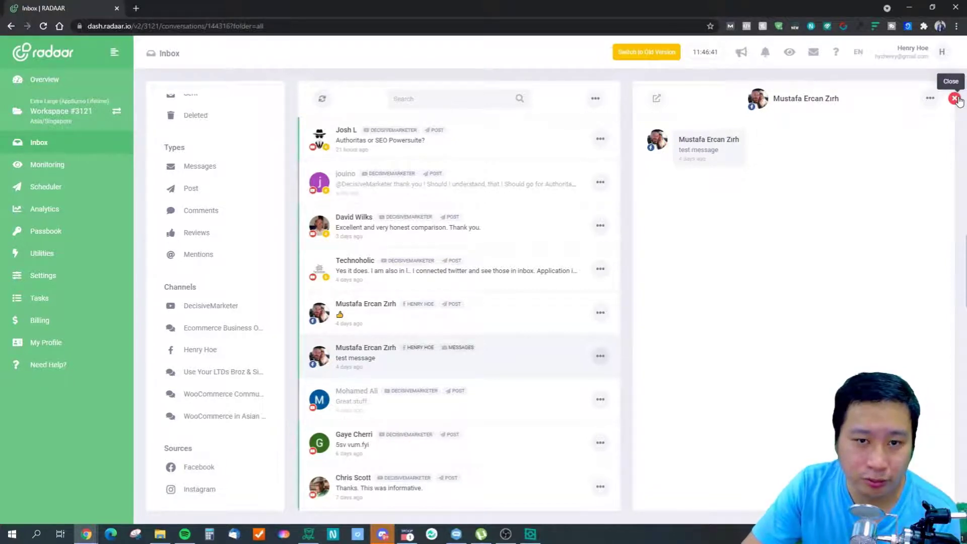
left_click(955, 99)
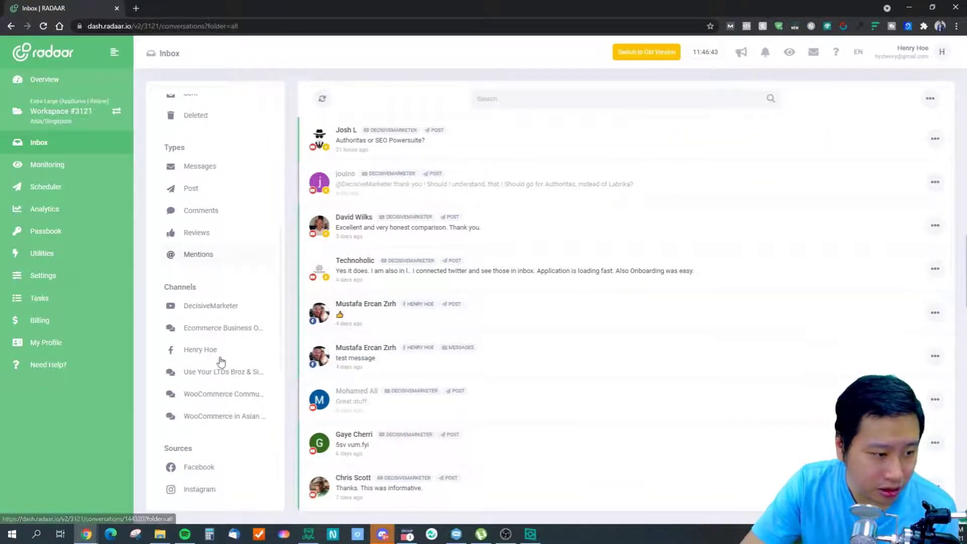
- Look through the inbox's filter categories and view the Waiting and Starred folders
scroll(219, 244, "up", 2)
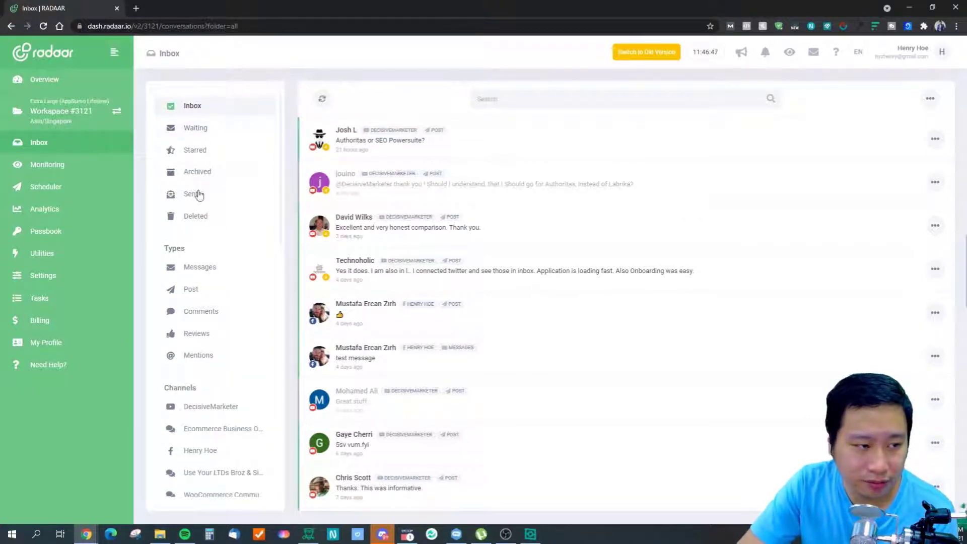
scroll(199, 302, "down", 2)
scroll(180, 200, "up", 2)
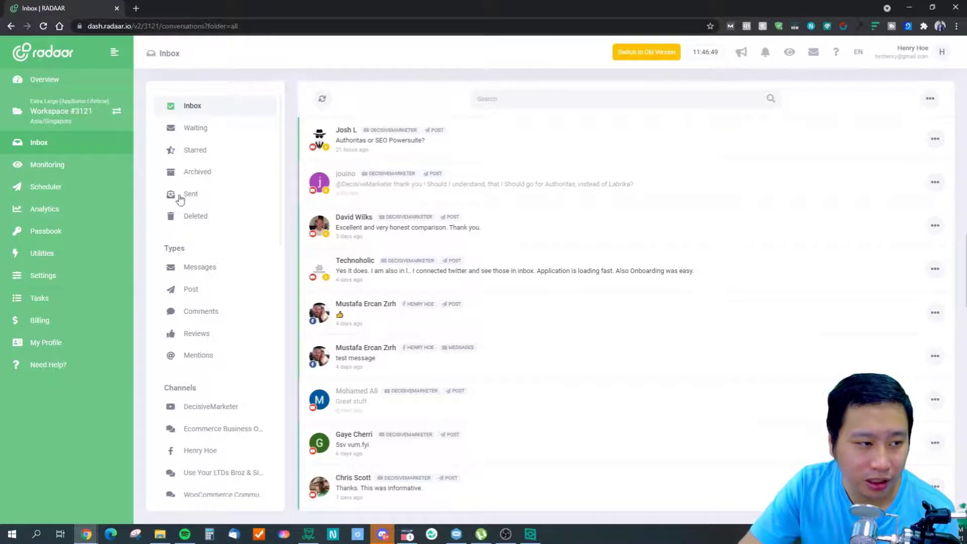
left_click(198, 128)
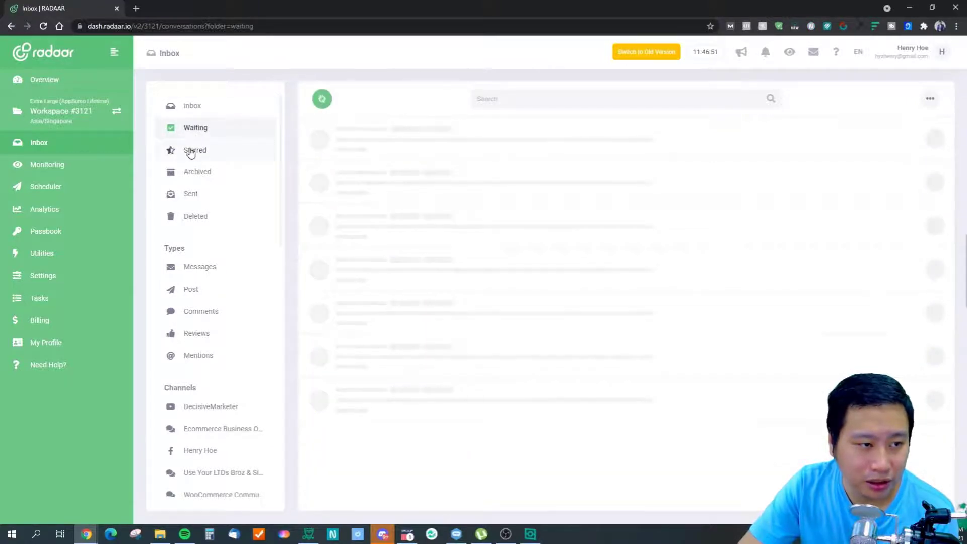
left_click(230, 152)
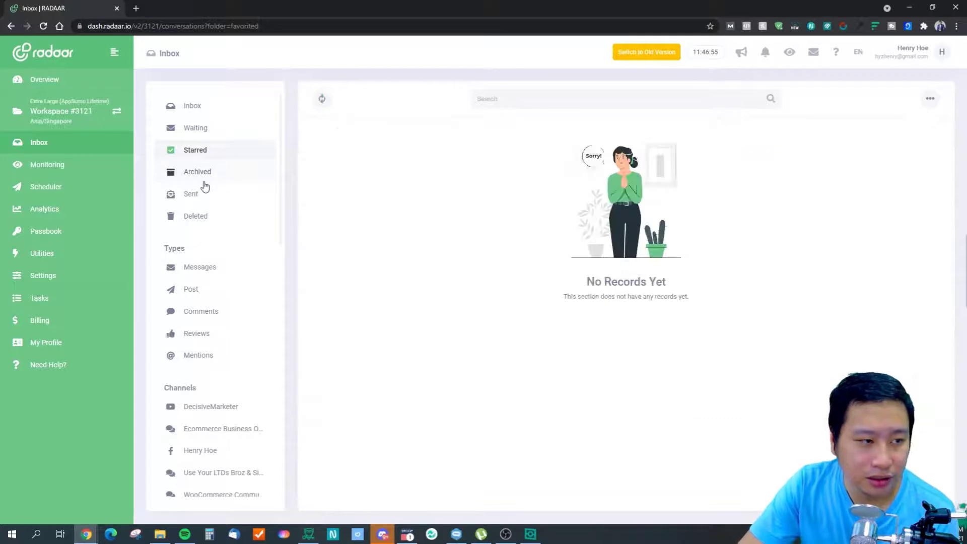
scroll(214, 302, "down", 2)
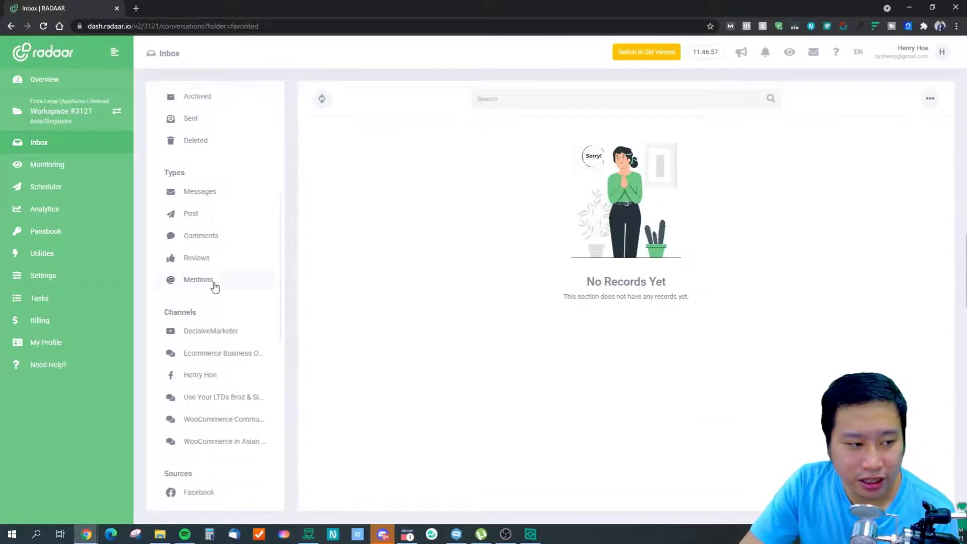
- Filter the Starred conversations by all five types, the DecisiveMarketer channel and the Facebook source
left_click(214, 281)
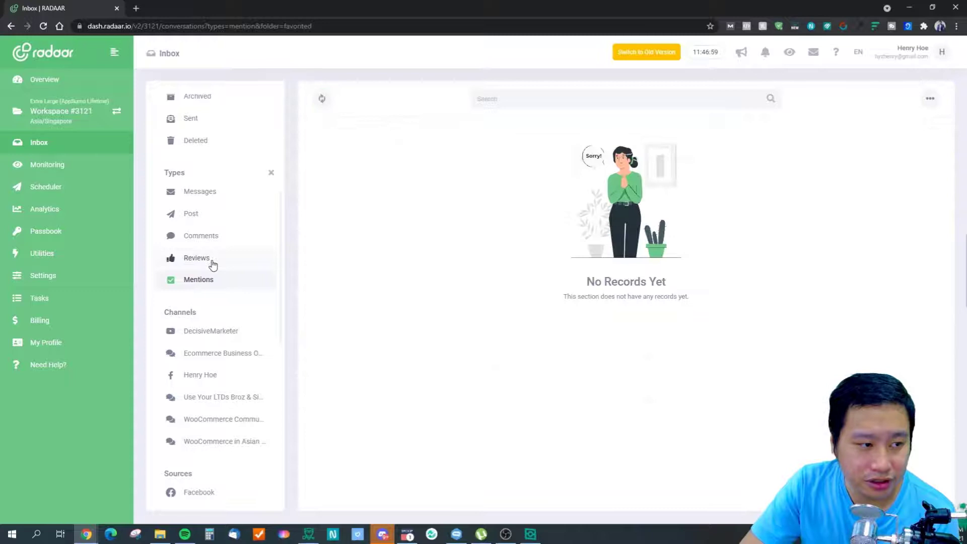
left_click(209, 260)
left_click(209, 236)
left_click(189, 215)
left_click(204, 192)
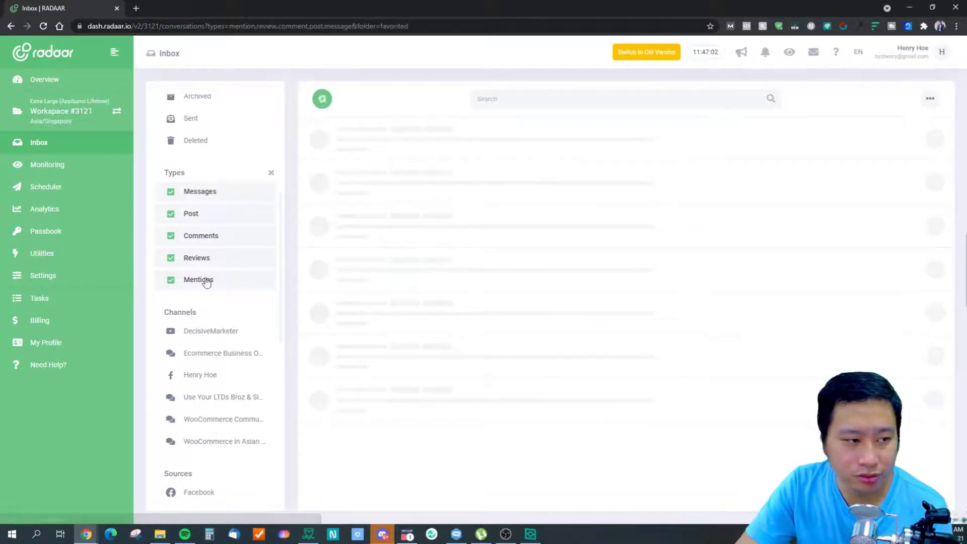
left_click(213, 340)
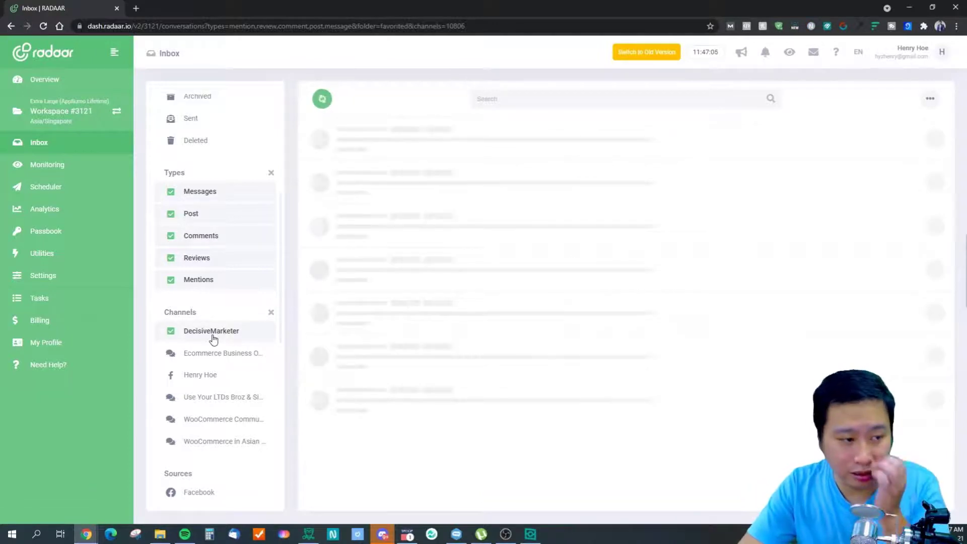
scroll(213, 383, "down", 2)
left_click(213, 421)
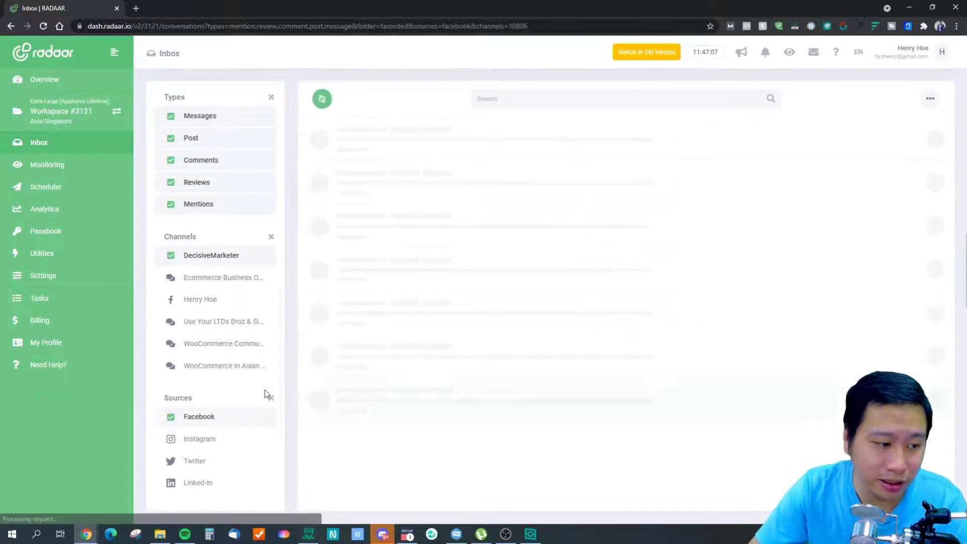
- Clear all type, channel and source filters and return to the main Inbox folder
scroll(211, 292, "up", 2)
left_click(214, 201)
left_click(191, 213)
left_click(192, 235)
left_click(202, 258)
left_click(202, 279)
left_click(214, 341)
scroll(221, 390, "down", 2)
left_click(207, 392)
scroll(216, 398, "up", 4)
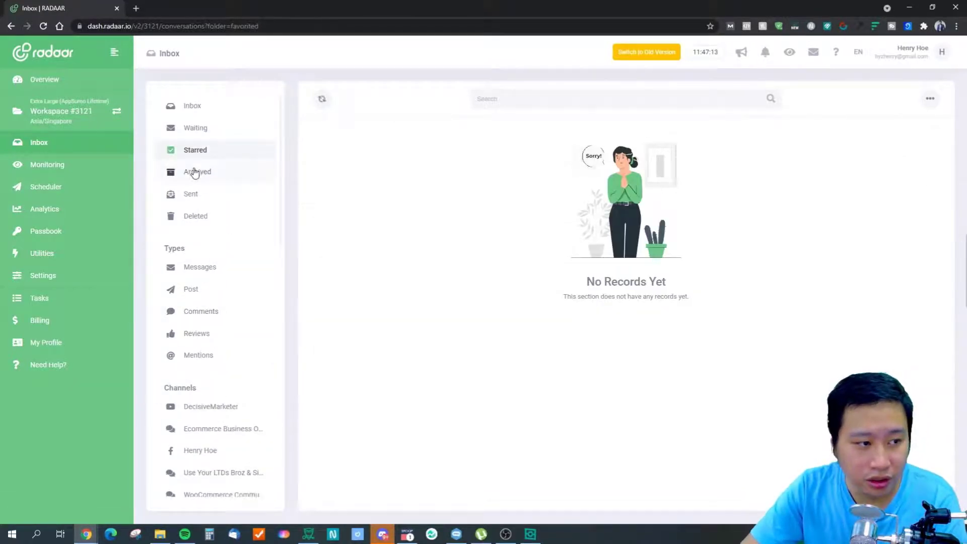
left_click(190, 108)
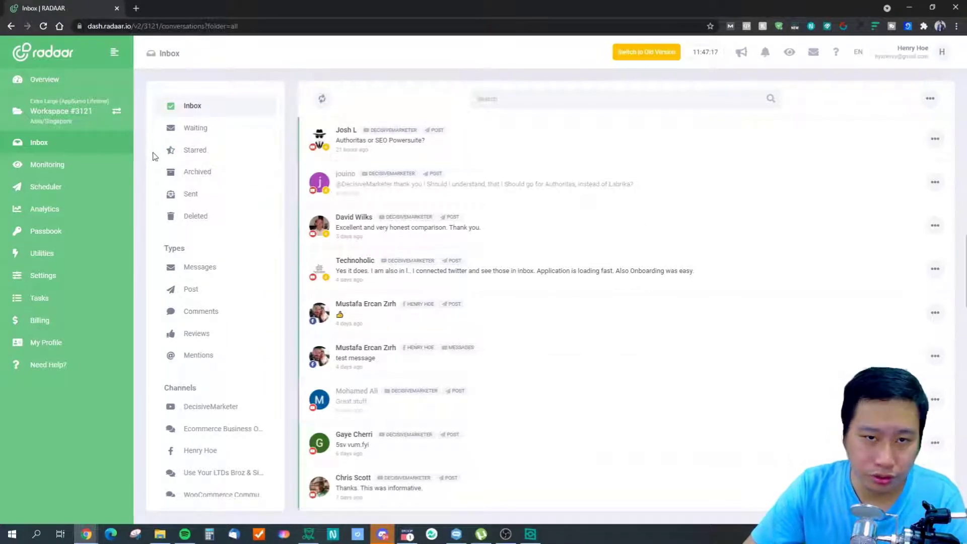
- Open the social monitoring results, browse the collected mentions and view the trustradius.com mention in detail
left_click(63, 170)
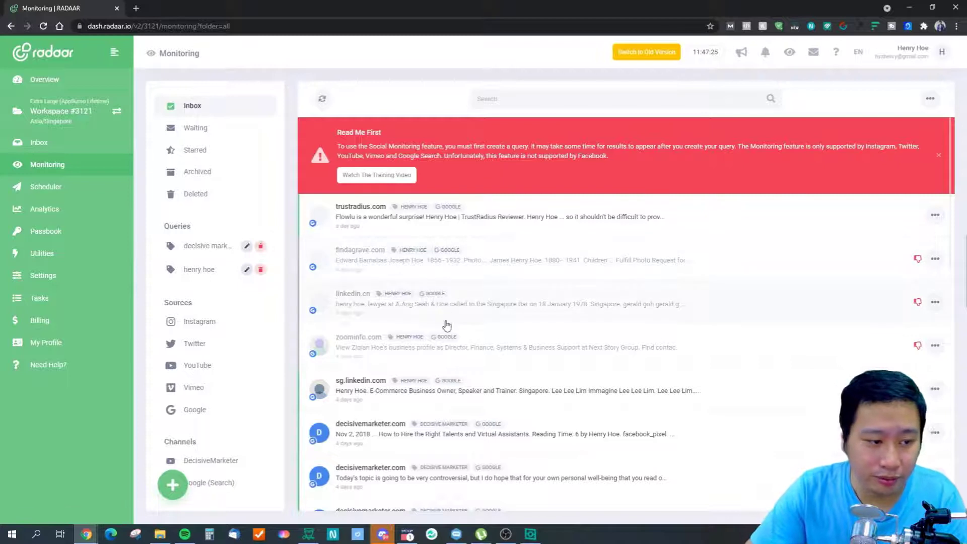
scroll(325, 290, "down", 1)
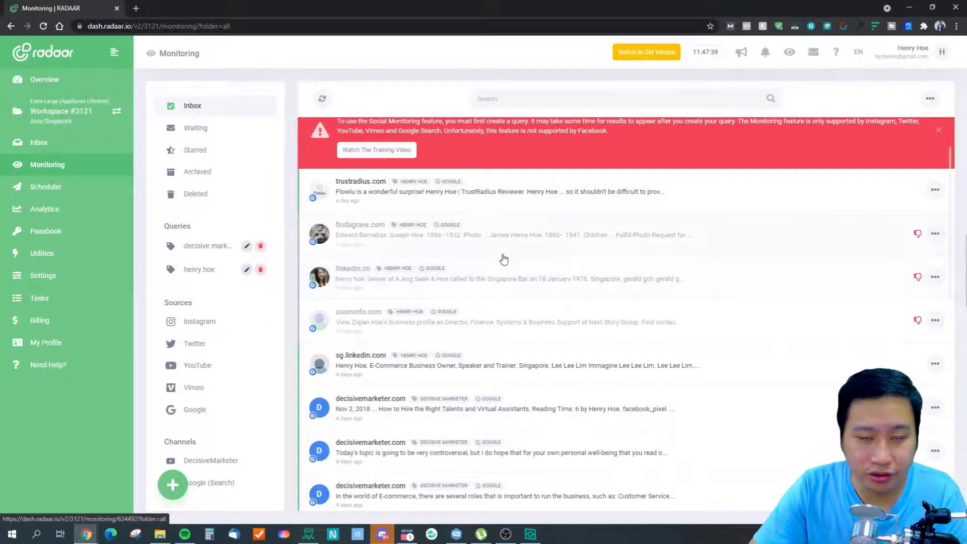
scroll(485, 248, "down", 3)
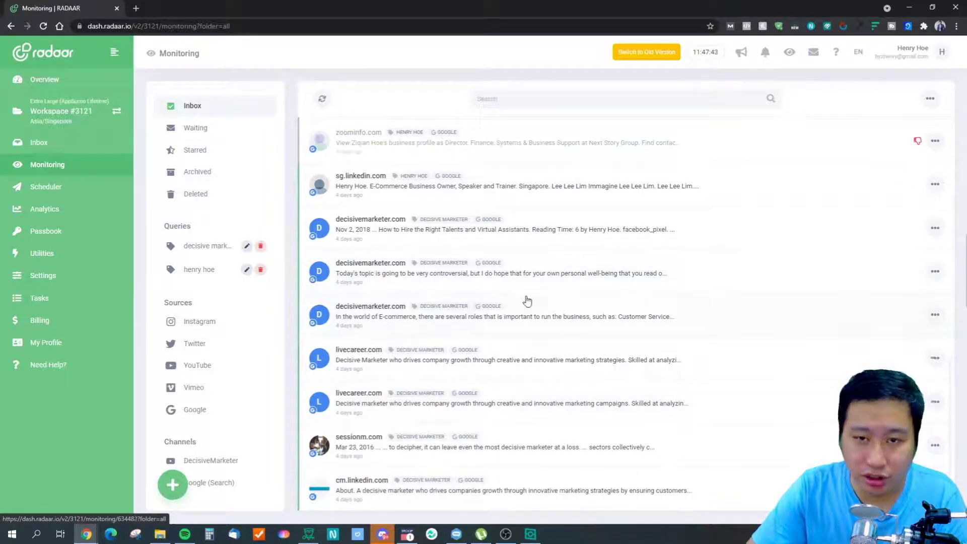
scroll(527, 301, "up", 4)
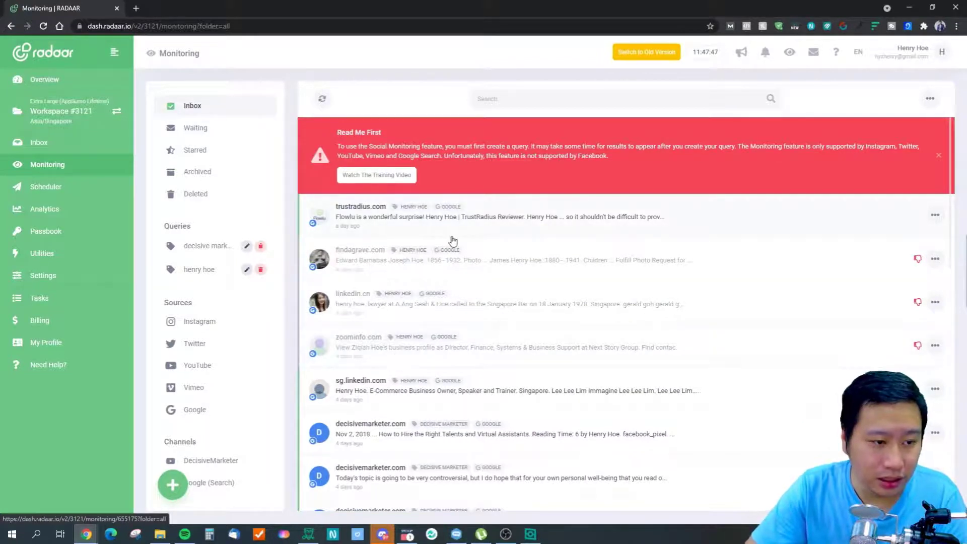
left_click(523, 222)
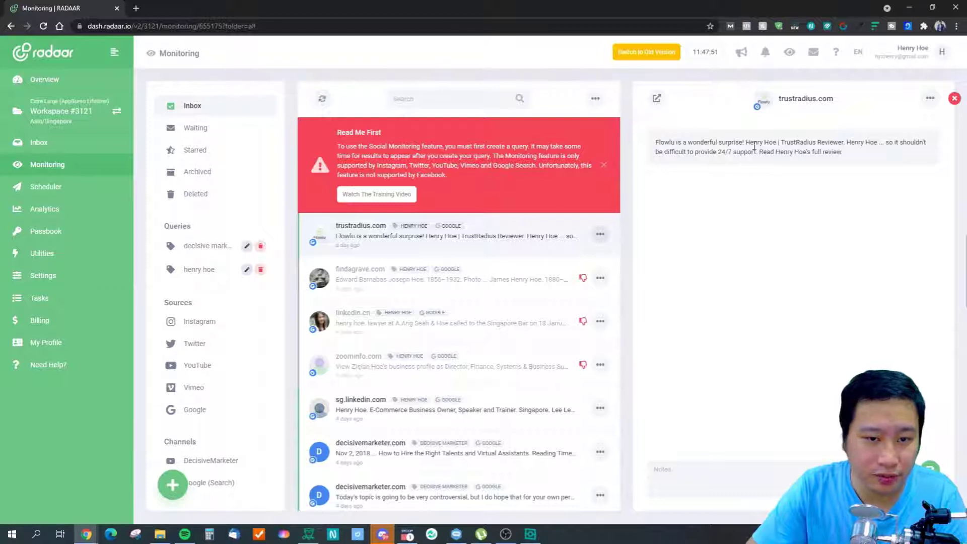
- Close the trustradius.com mention's details and look through the full list of monitoring results
left_click(955, 98)
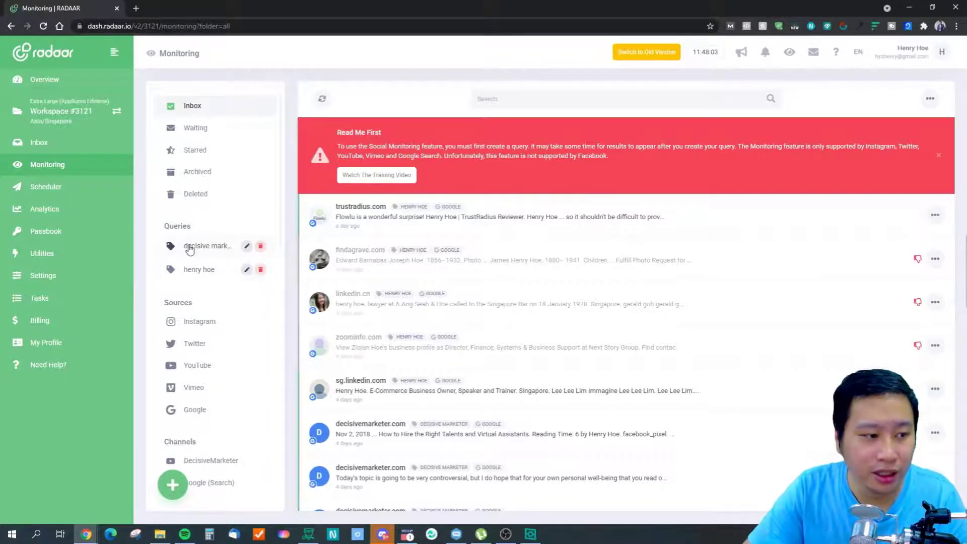
scroll(418, 299, "down", 3)
scroll(408, 303, "down", 1)
scroll(484, 318, "up", 5)
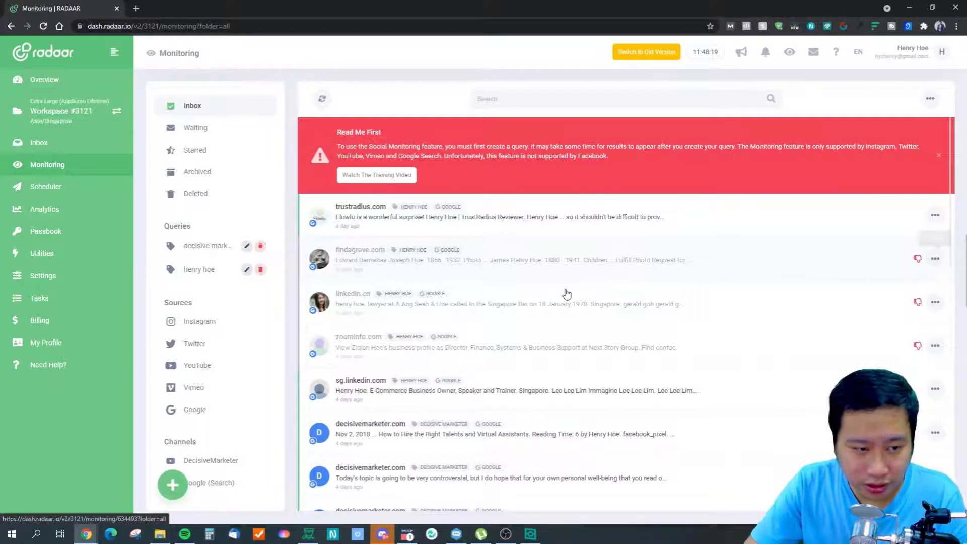
- Permanently delete the findagrave.com, linkedin.cn and zoominfo.com mentions from the monitoring results
left_click(934, 259)
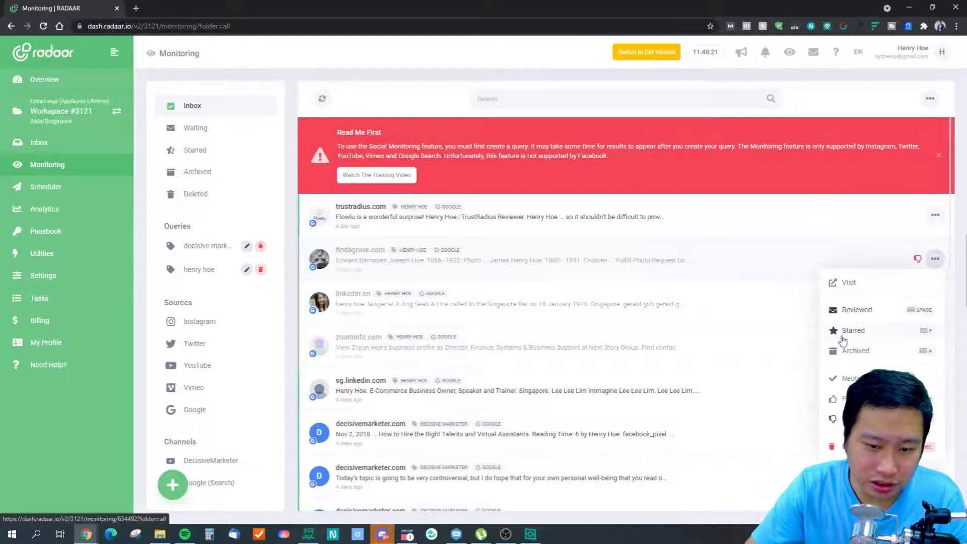
left_click(846, 446)
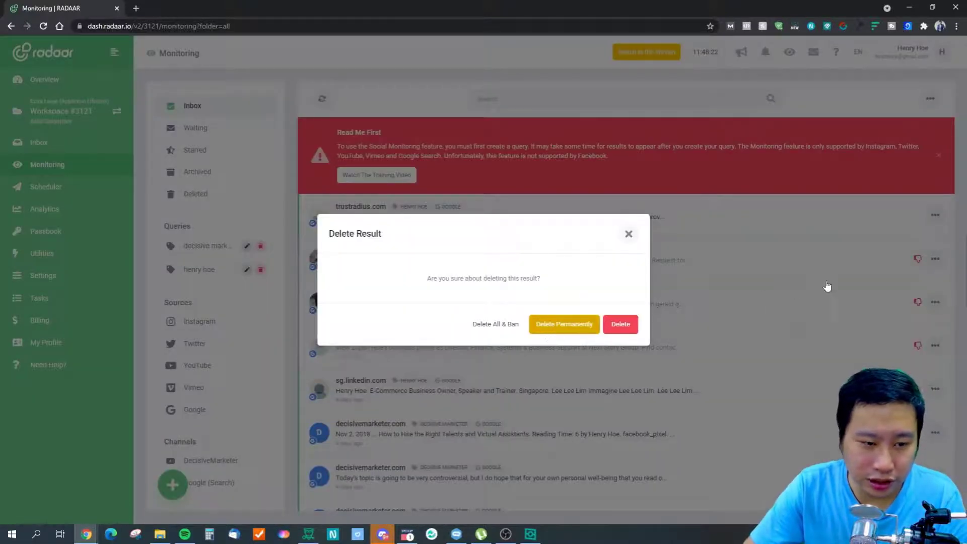
left_click(827, 286)
left_click(935, 301)
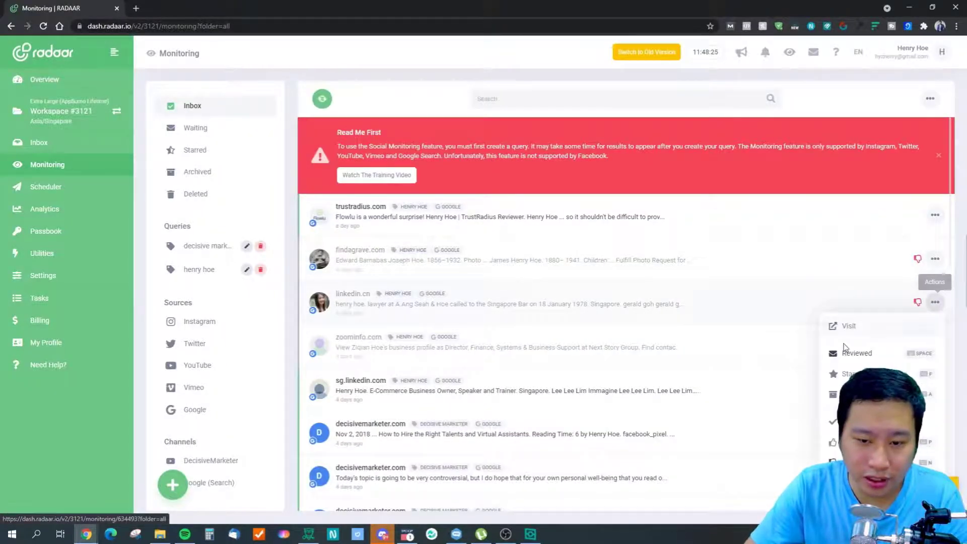
left_click(846, 417)
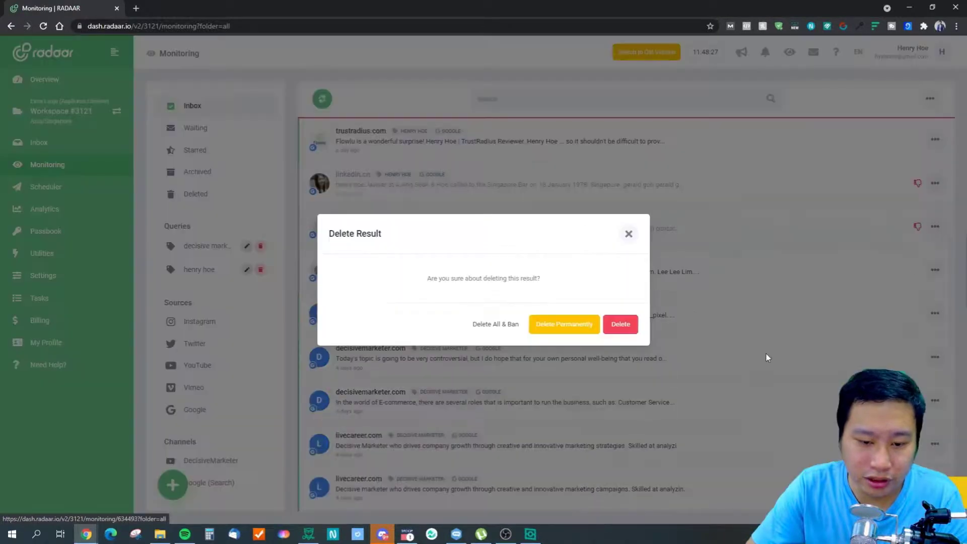
left_click(651, 320)
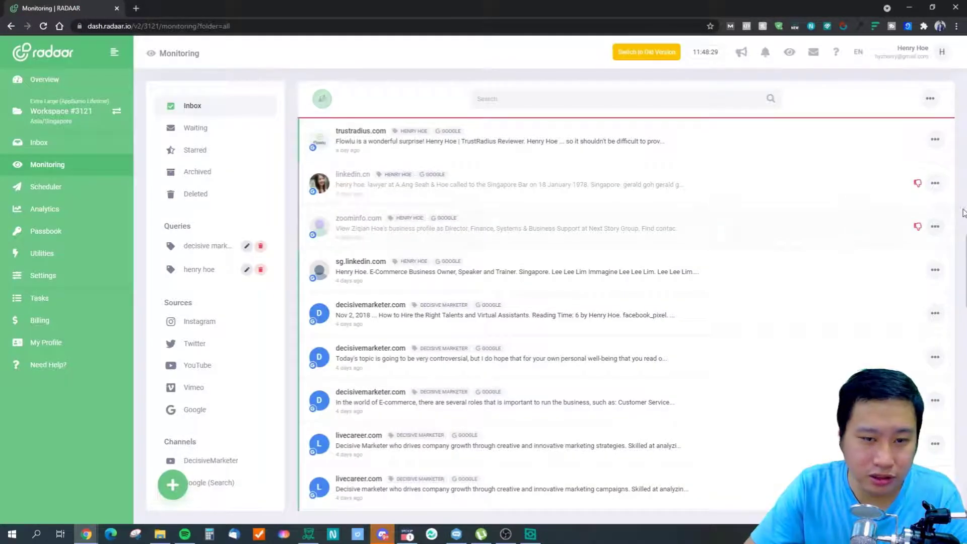
left_click(934, 226)
left_click(846, 414)
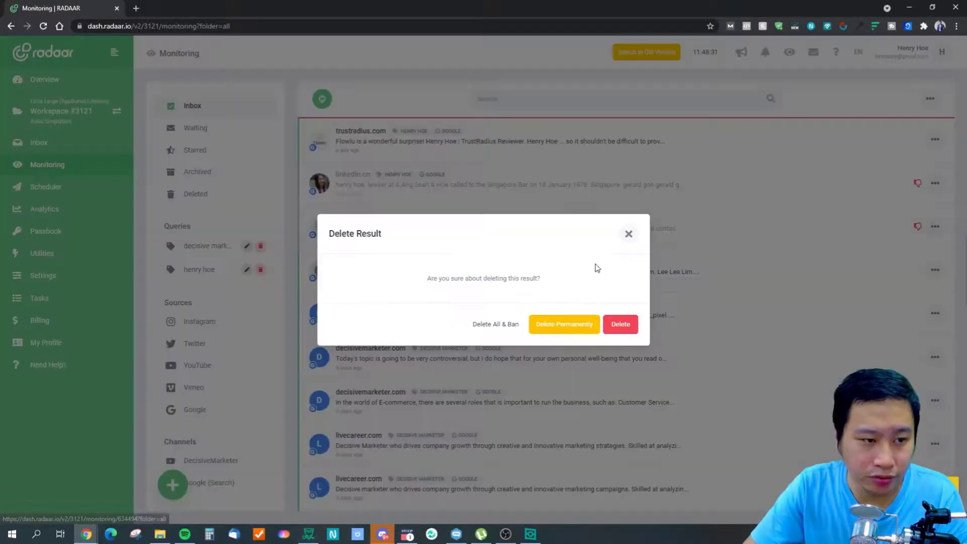
left_click(566, 325)
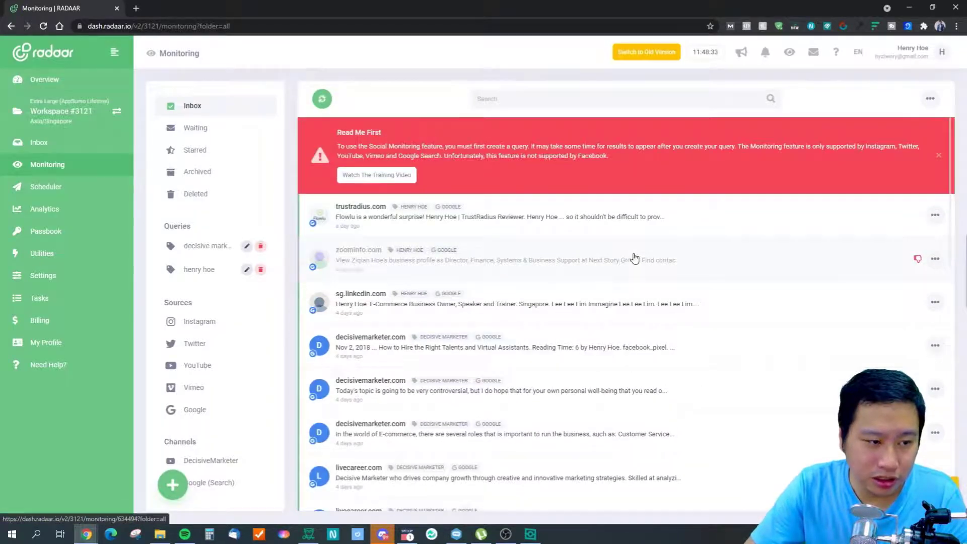
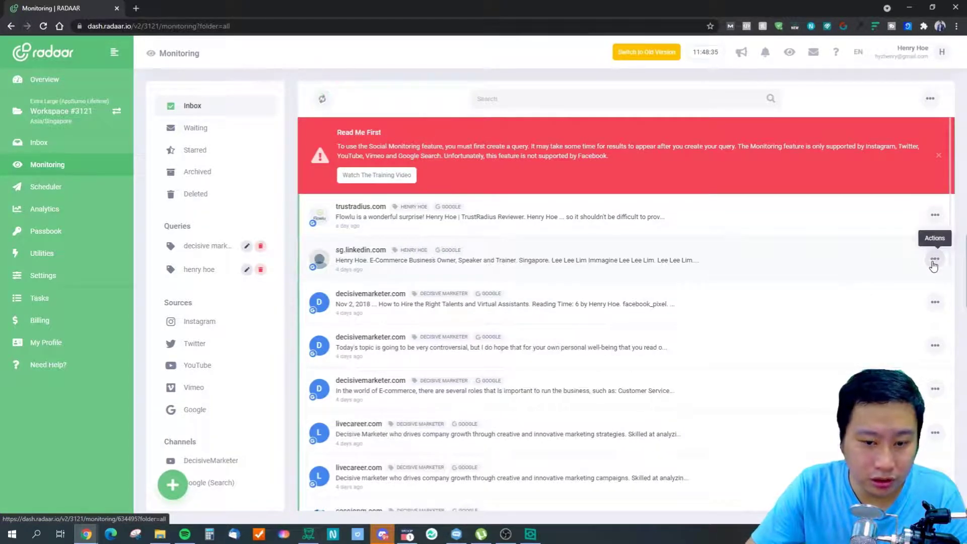
- Try to mark the trustradius.com and sg.linkedin.com mentions as positive
left_click(934, 213)
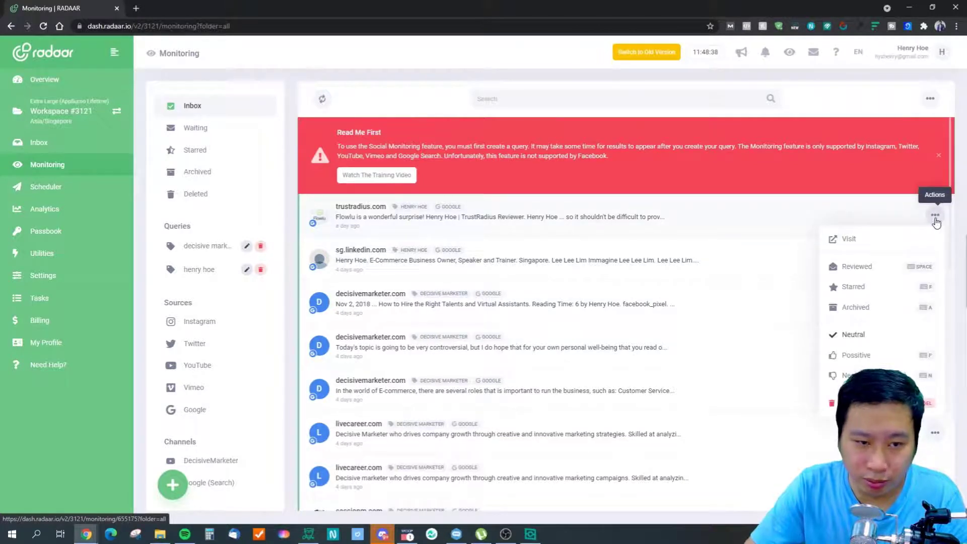
left_click(850, 357)
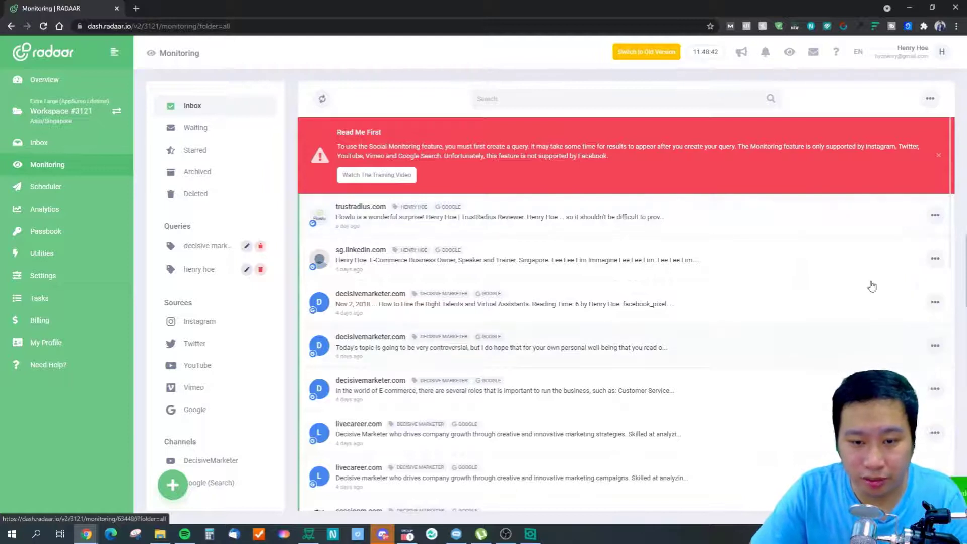
left_click(934, 258)
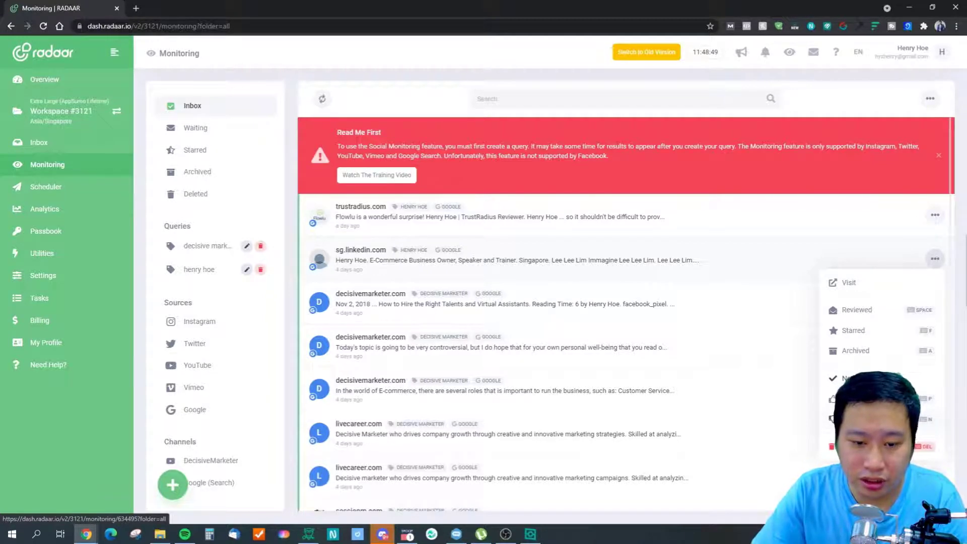
left_click(850, 398)
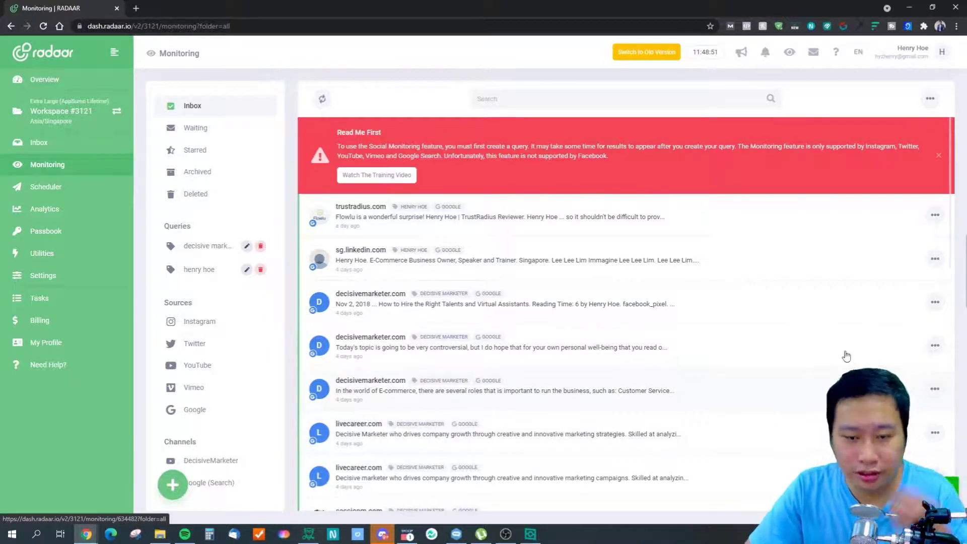
- Check the actions available for the sg.linkedin.com mention and set its Reviewed status
left_click(935, 258)
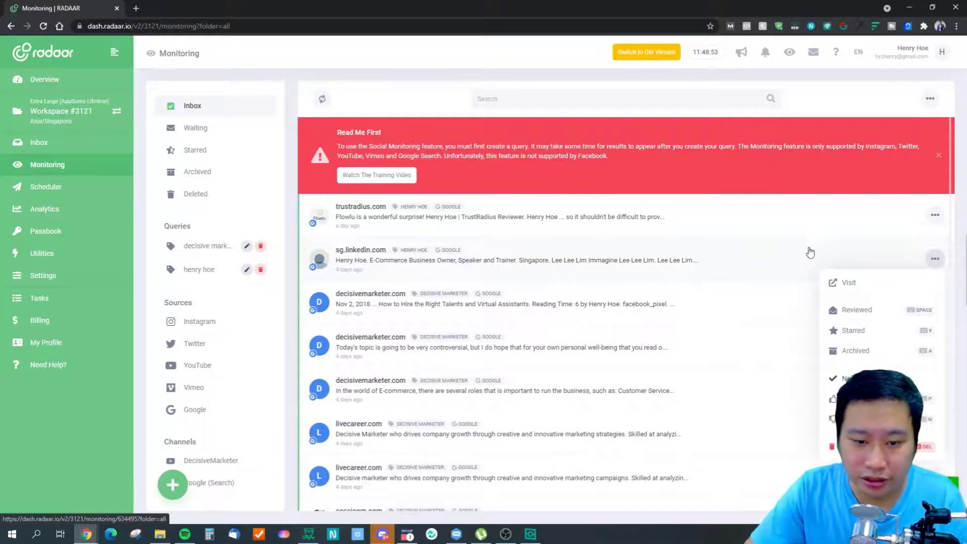
left_click(935, 258)
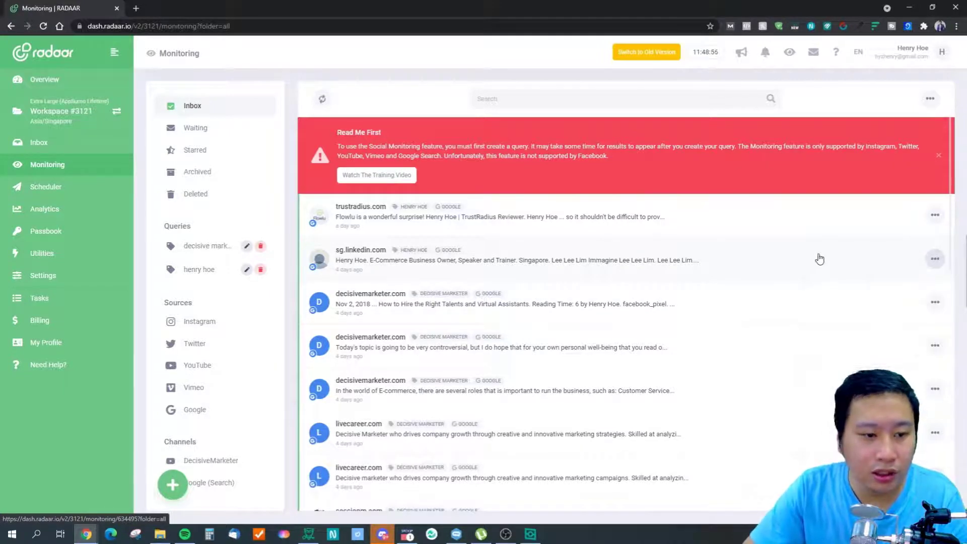
left_click(935, 258)
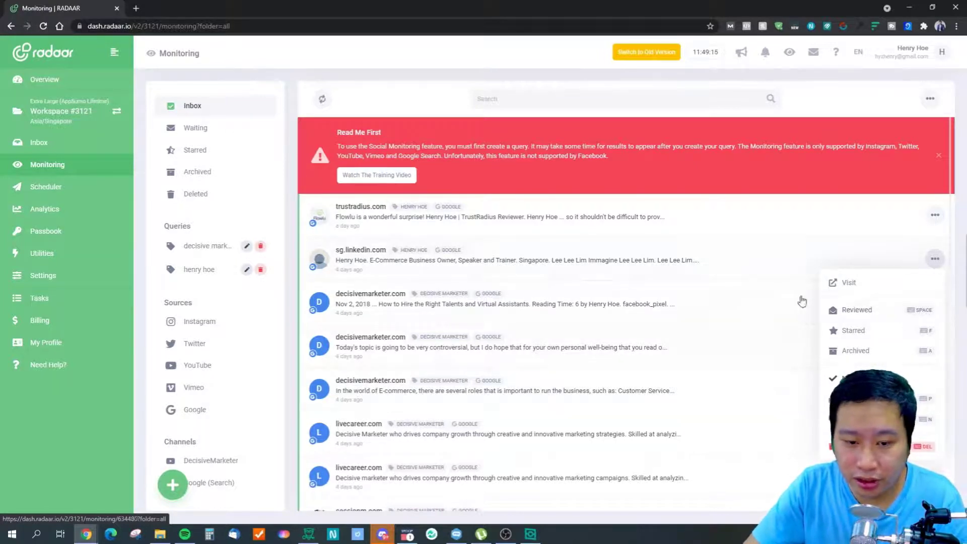
left_click(852, 309)
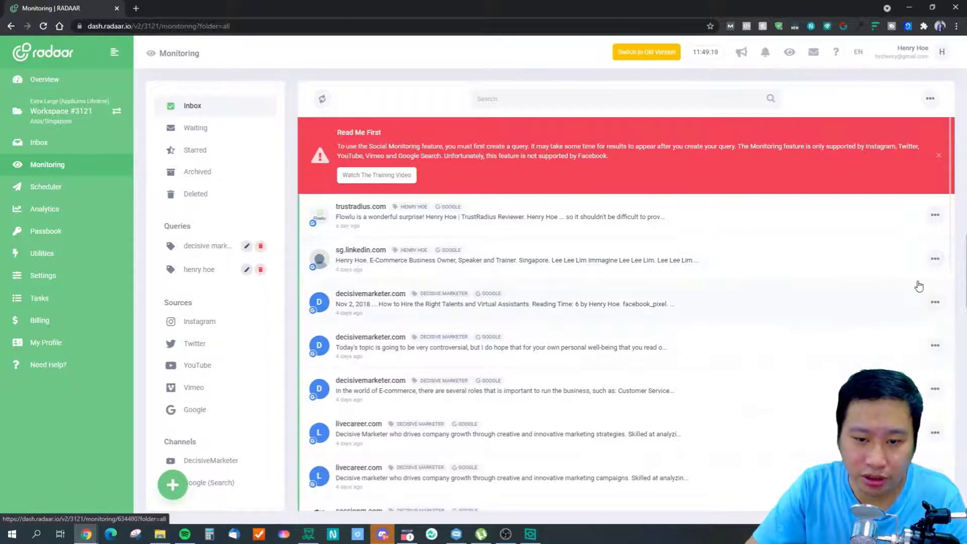
- View the sg.linkedin.com mention in detail with its notes field, and close it again
left_click(940, 263)
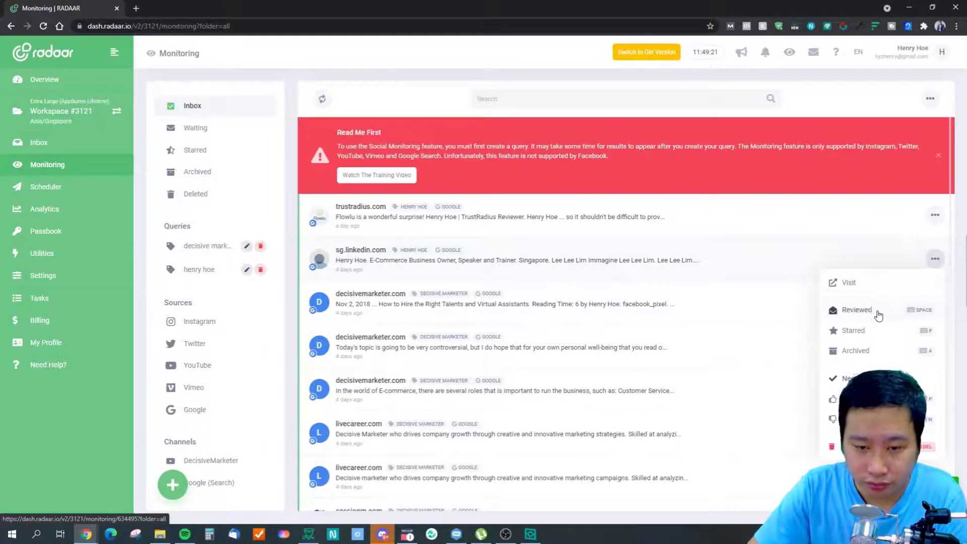
left_click(860, 255)
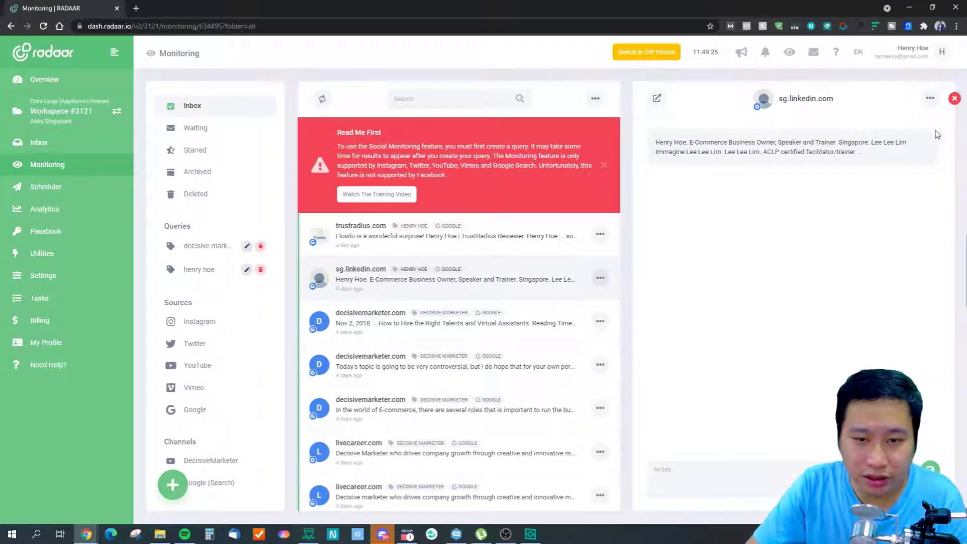
left_click(693, 458)
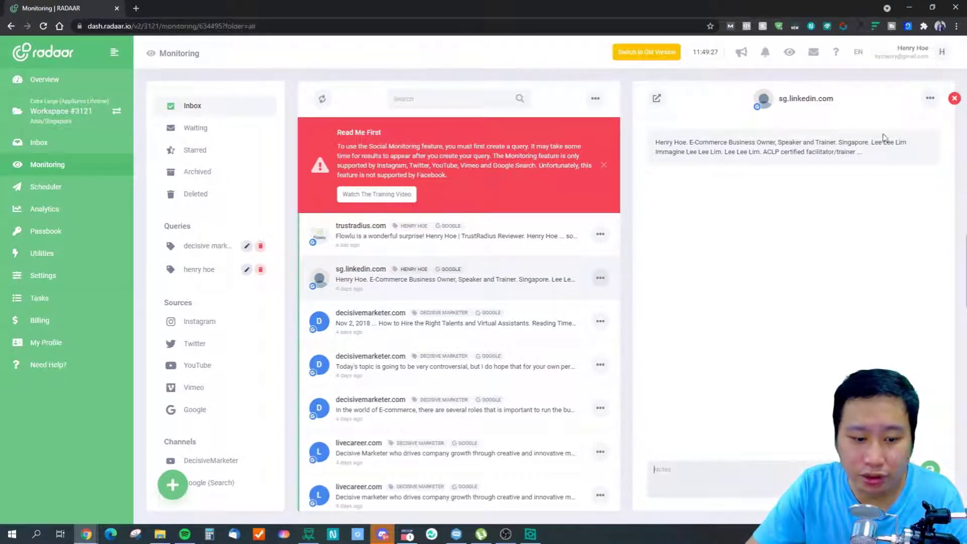
left_click(954, 99)
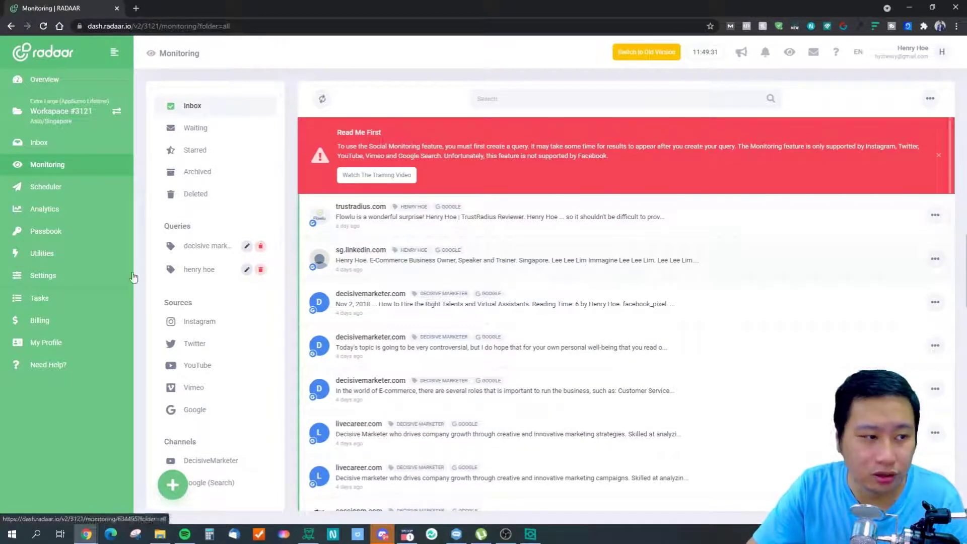
- Open the scheduler and create a new draft post on Friday, 18 June 2021
left_click(51, 187)
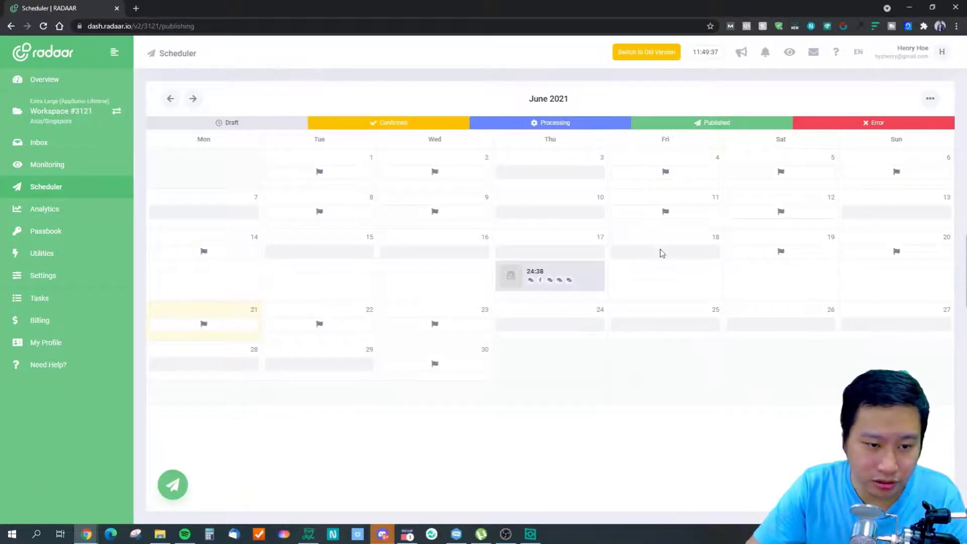
left_click(651, 274)
left_click(648, 349)
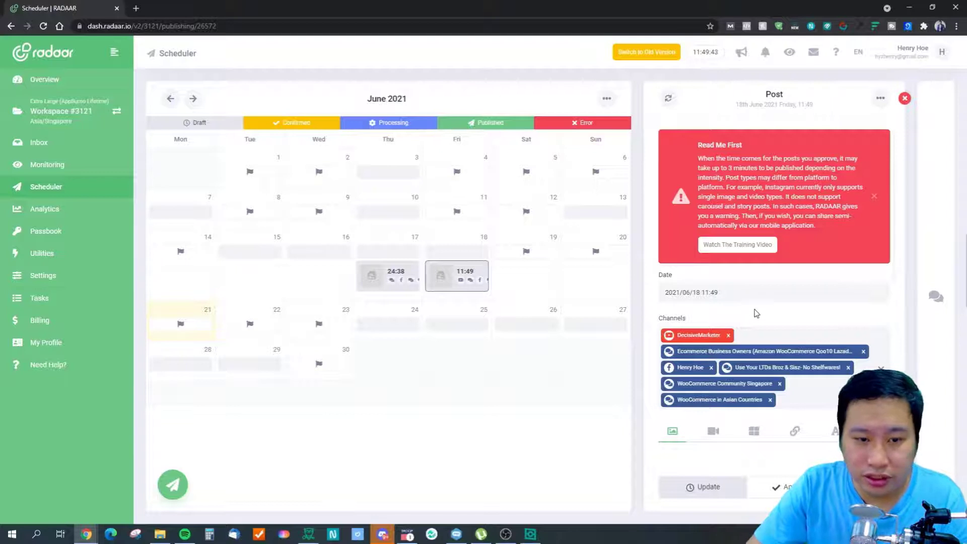
- Look through the draft post's date and channels, and view its video, link and text content types
scroll(756, 313, "down", 2)
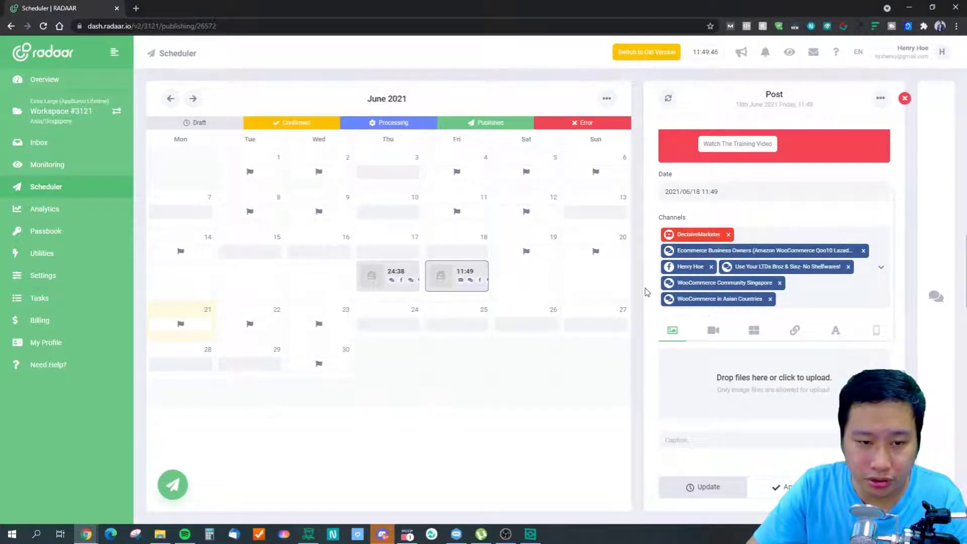
scroll(705, 275, "up", 1)
scroll(705, 272, "down", 3)
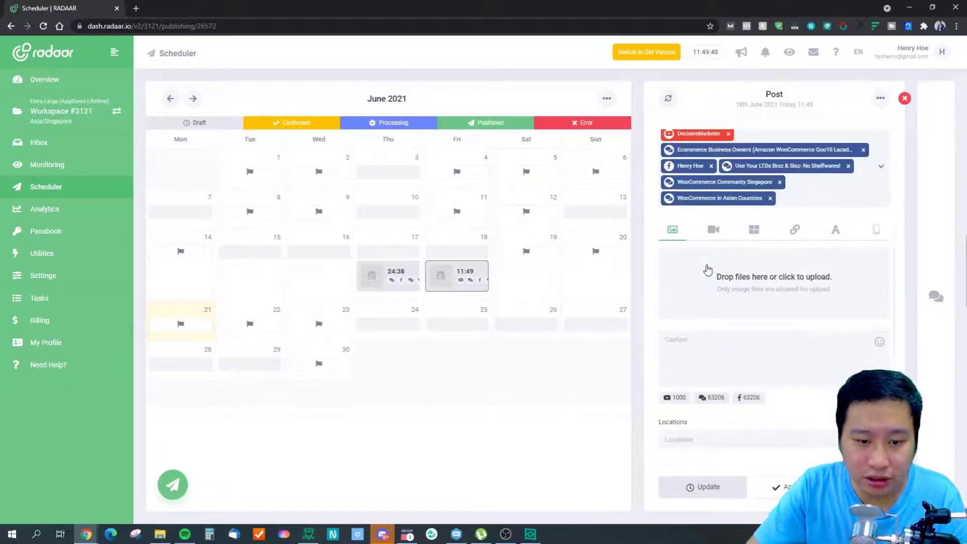
left_click(714, 236)
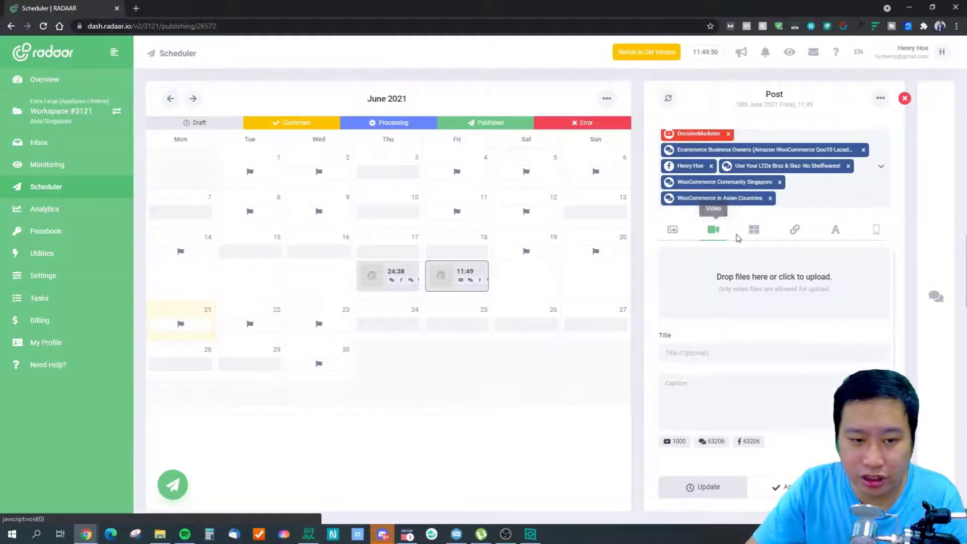
left_click(794, 232)
left_click(848, 237)
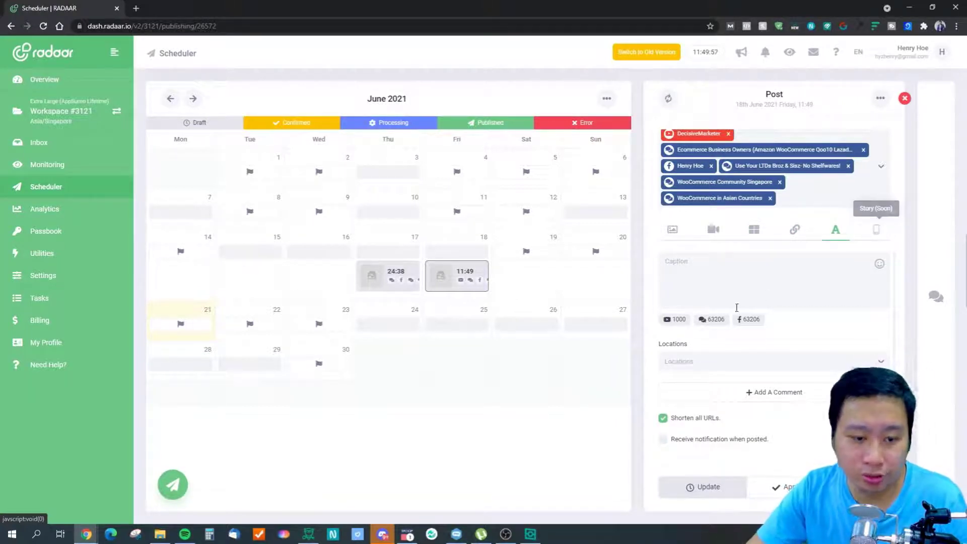
- View the post's team discussion alongside its approval and content options, and close the discussion
left_click(926, 279)
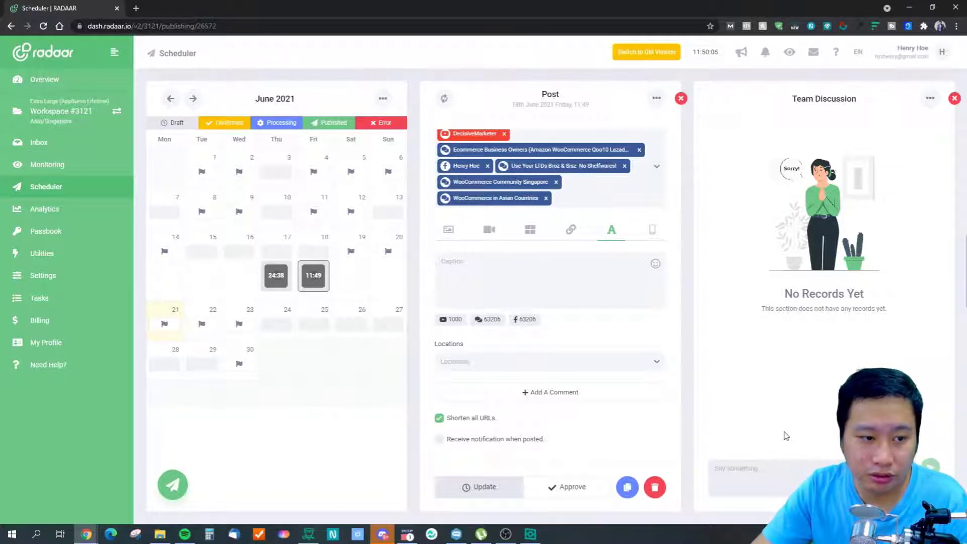
left_click(483, 261)
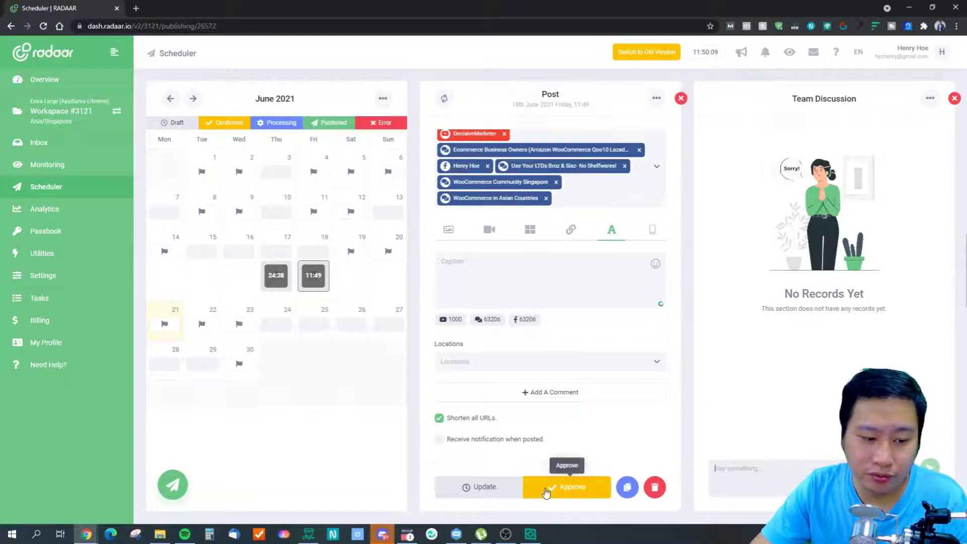
scroll(520, 389, "up", 1)
scroll(520, 389, "up", 3)
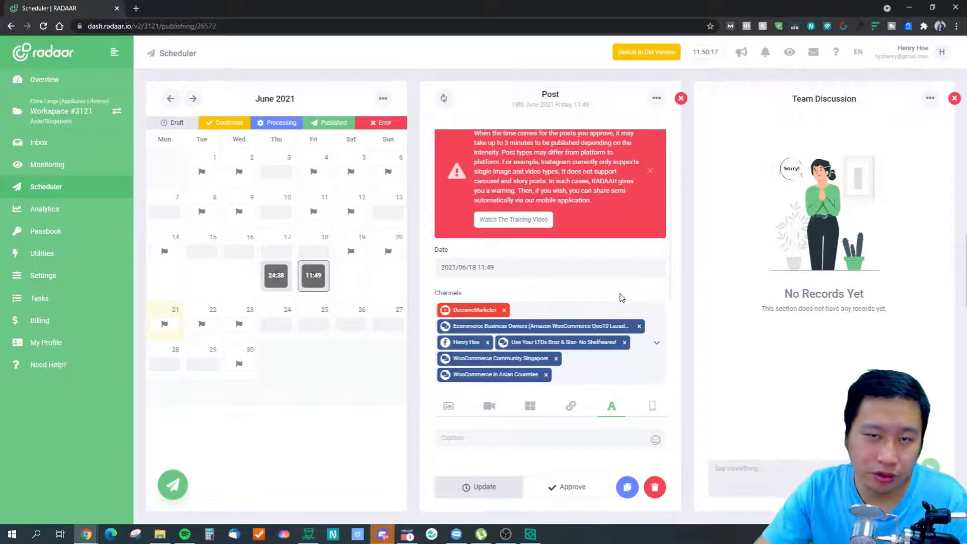
scroll(621, 297, "down", 4)
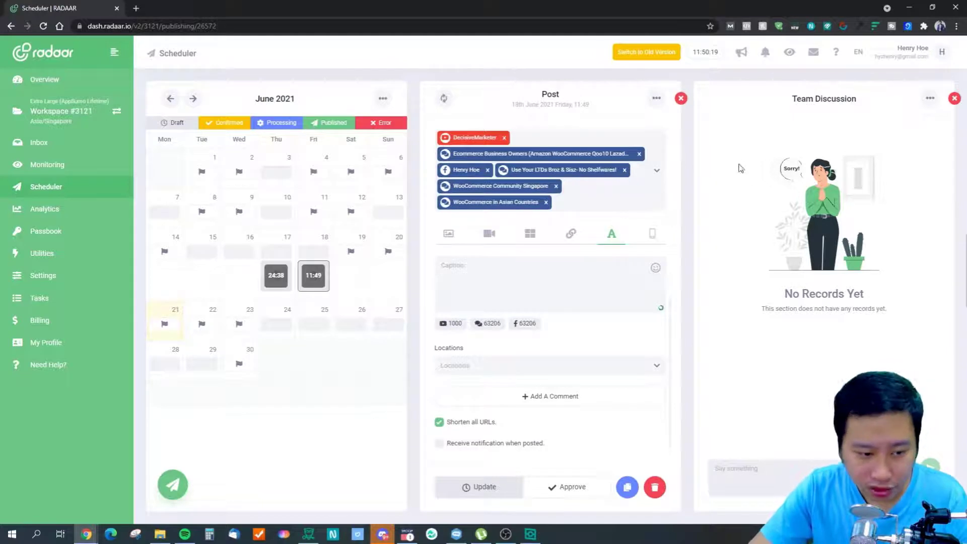
left_click(955, 98)
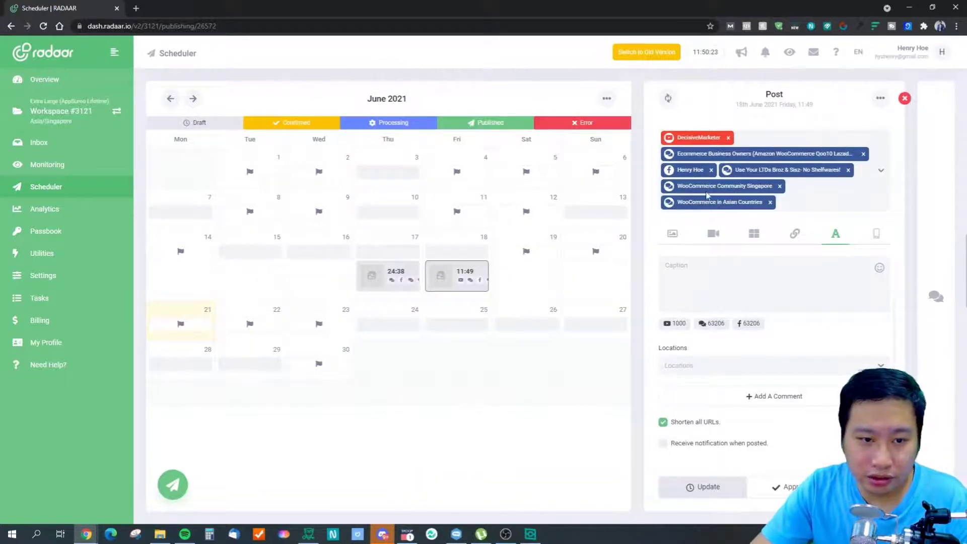
- View the draft post's link content type, and leave the scheduler for the workspace settings, discarding the unsaved changes
left_click(794, 234)
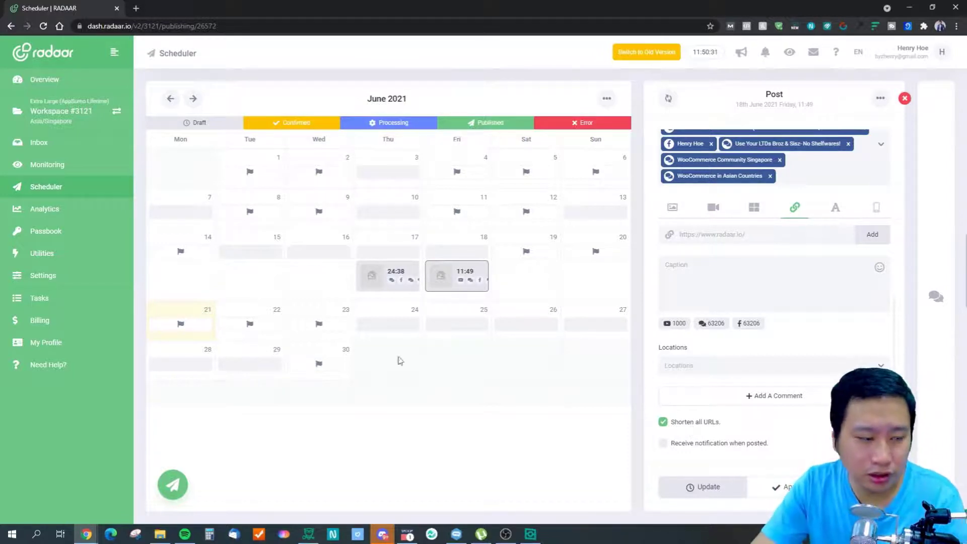
left_click(43, 280)
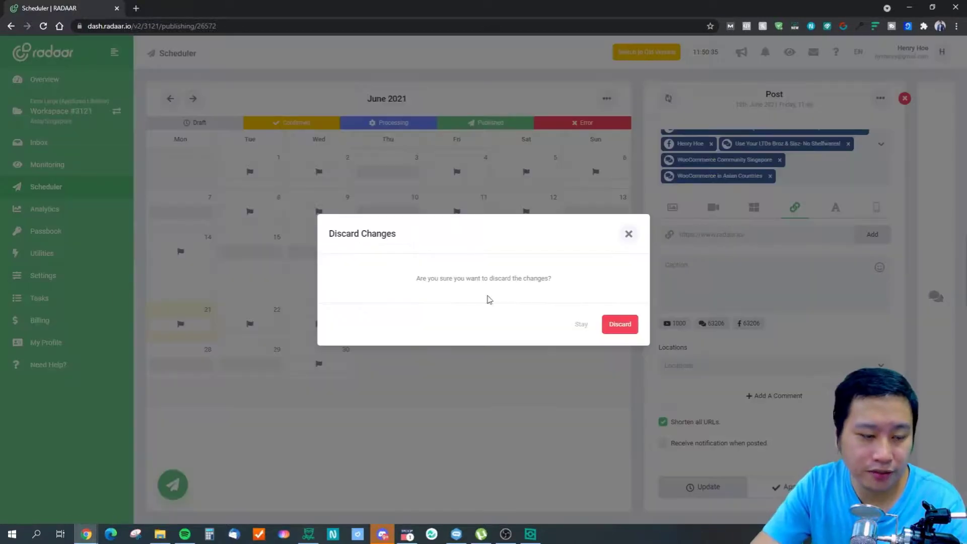
left_click(601, 326)
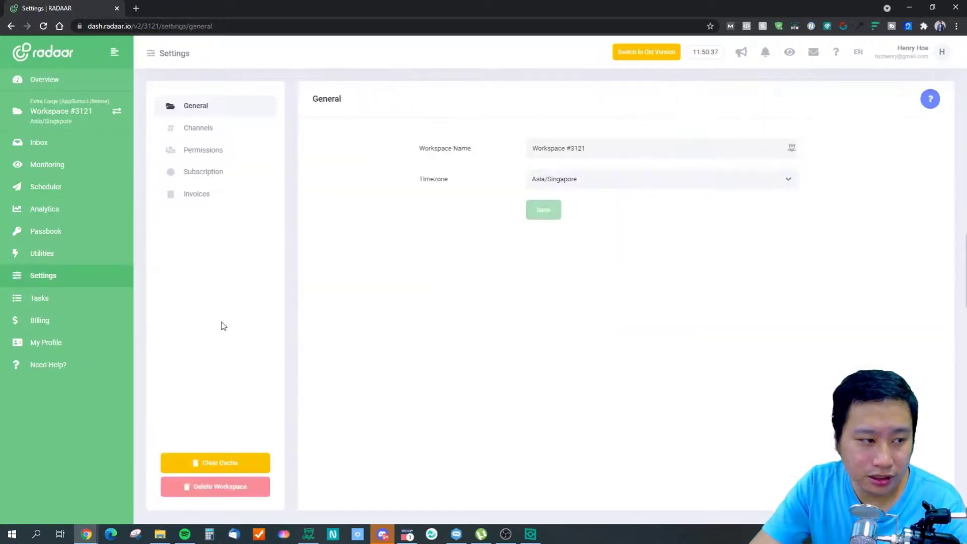
- Open the URL shortener utility, view the DNS instructions for connecting a custom domain, and close them
left_click(45, 259)
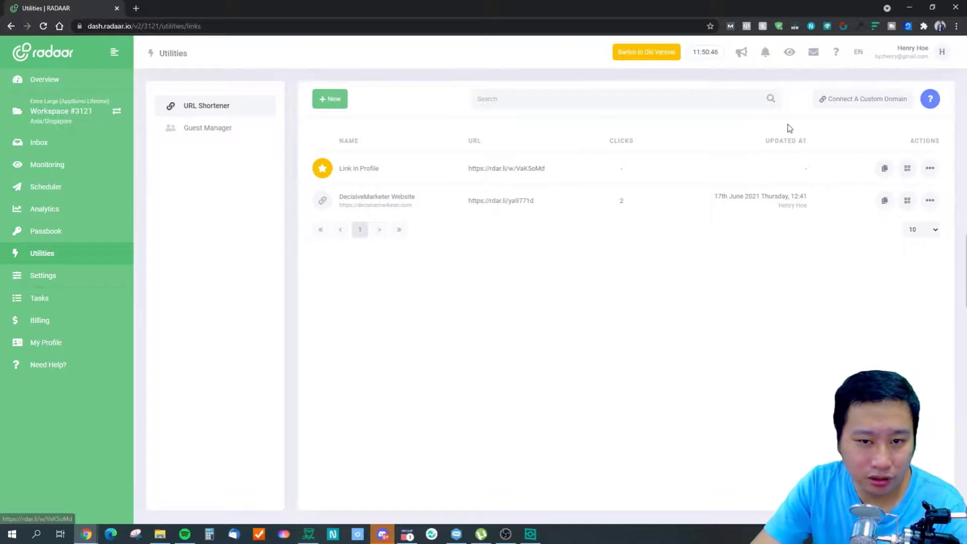
left_click(859, 99)
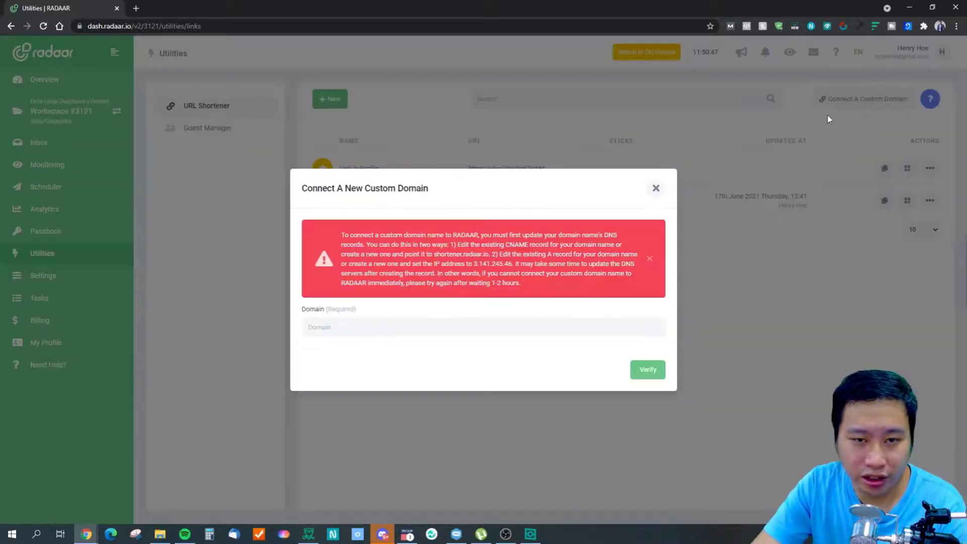
left_click(656, 187)
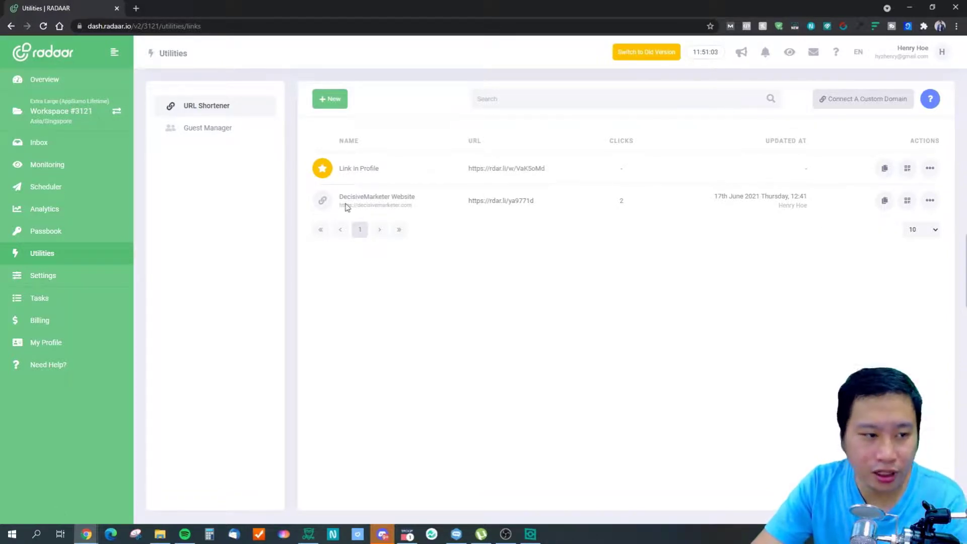
- View the URL and name fields for creating a new short link, and close the form without adding one
left_click(328, 98)
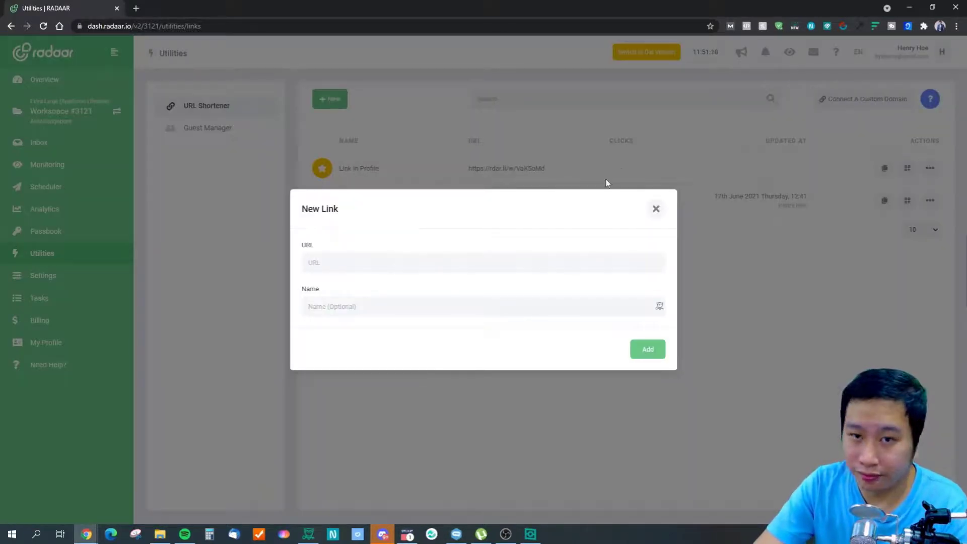
left_click(655, 209)
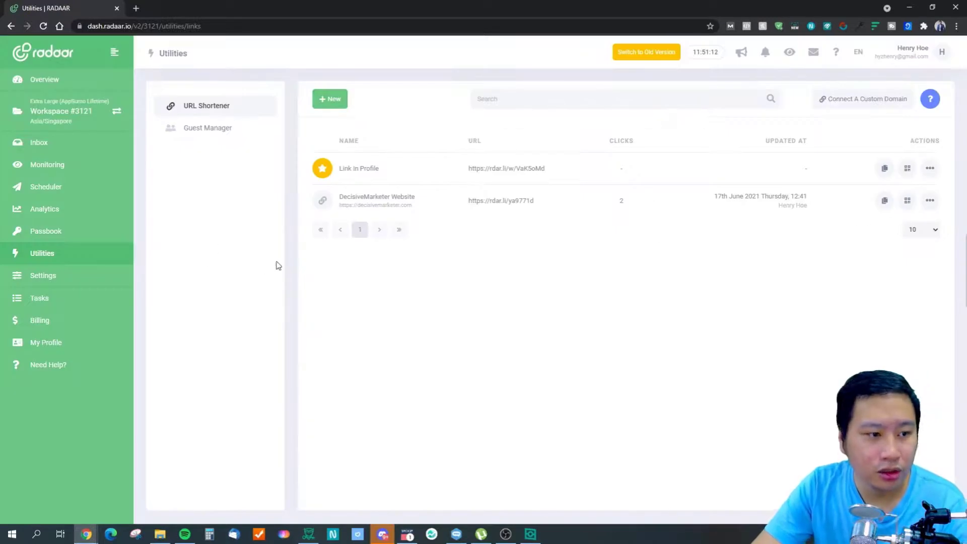
left_click(340, 111)
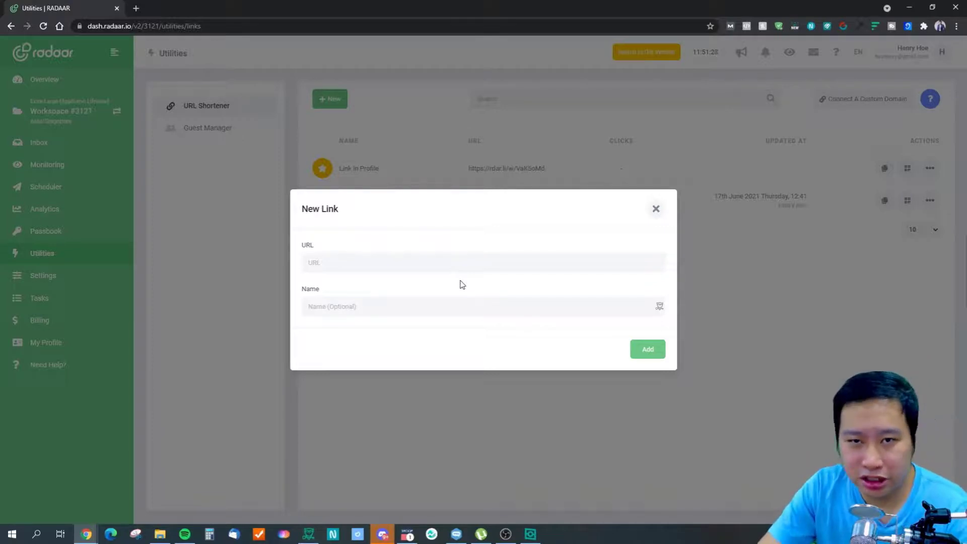
left_click(655, 209)
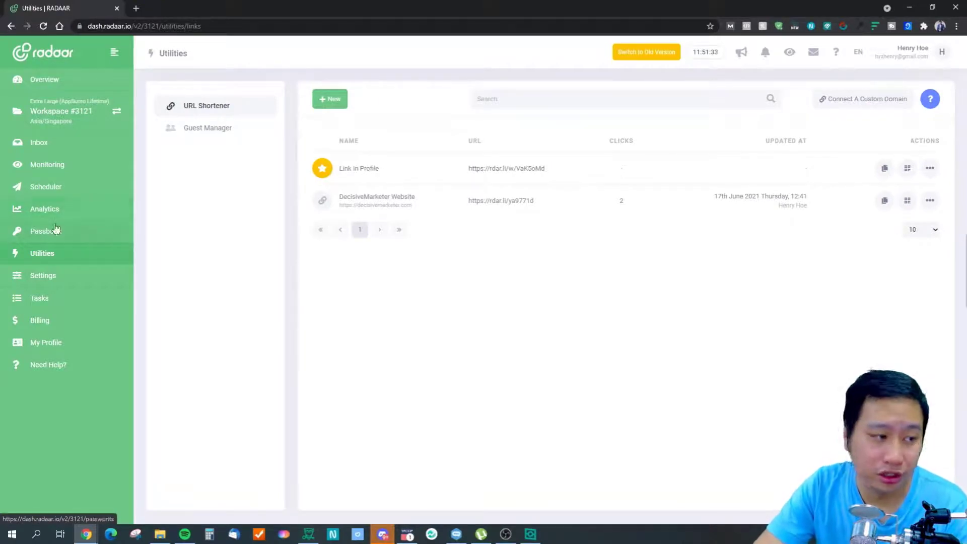
- Add a Publishing Timeline widget to the DecisiveMarketer analytics board
left_click(50, 209)
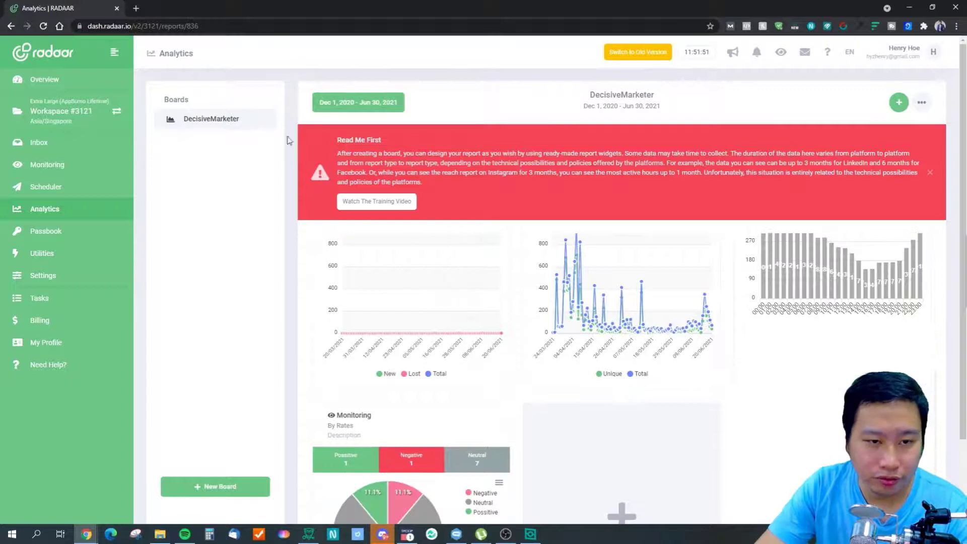
left_click(899, 102)
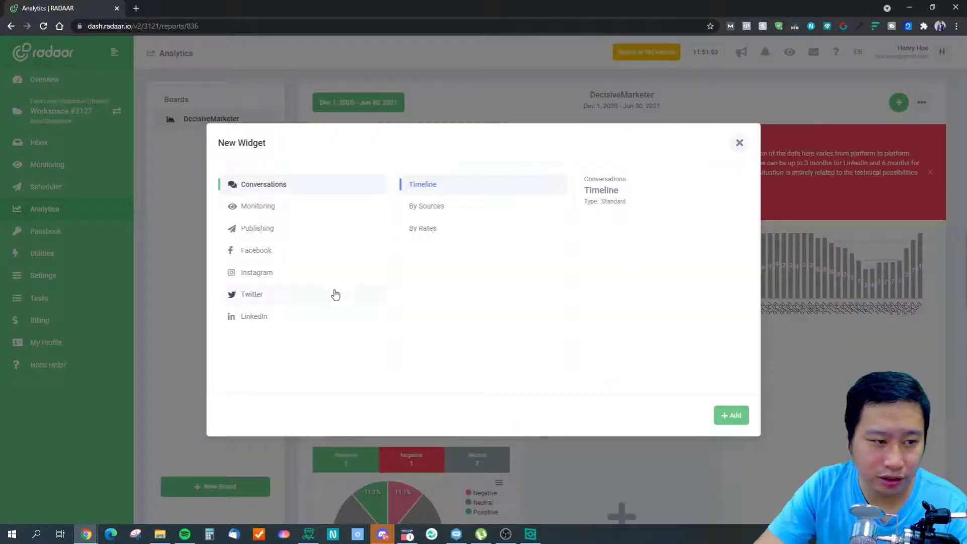
left_click(270, 229)
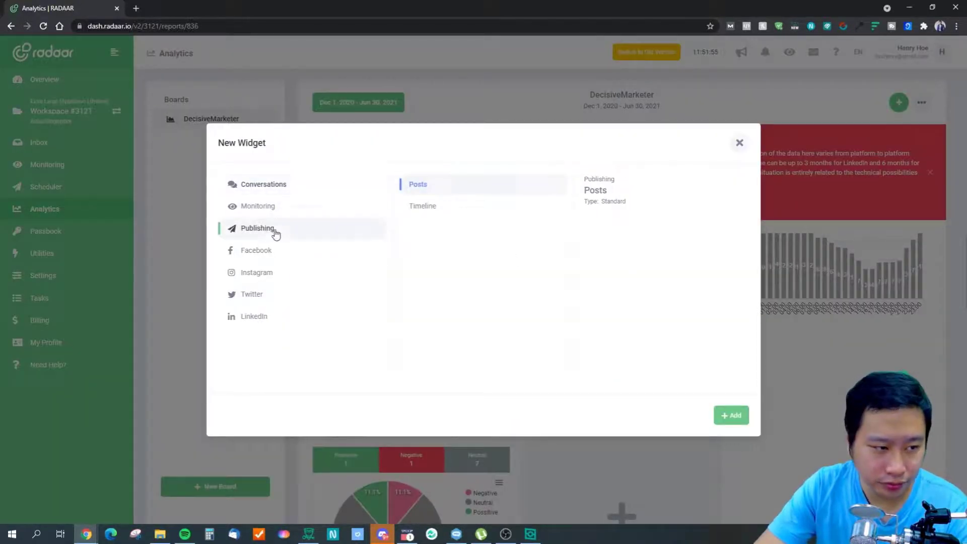
left_click(381, 208)
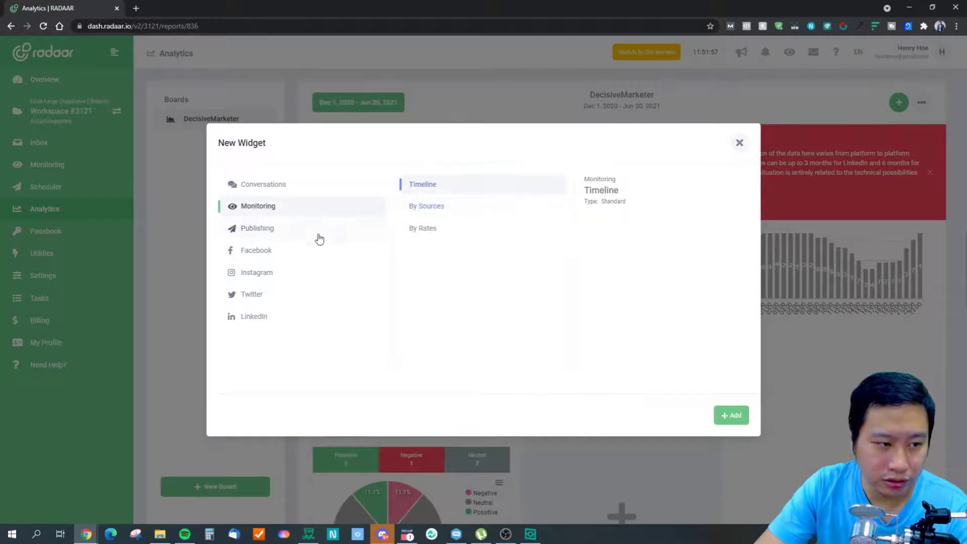
left_click(272, 228)
left_click(432, 205)
left_click(718, 413)
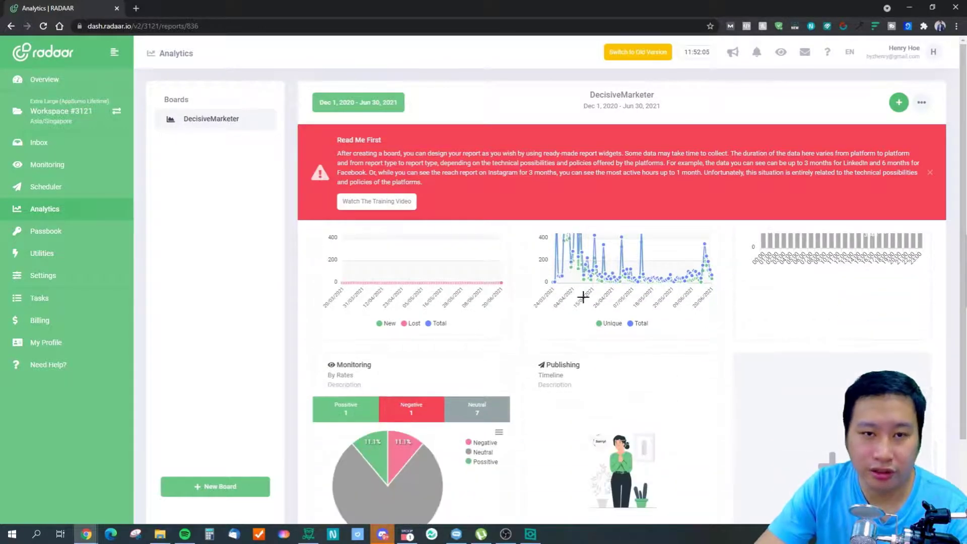
- Swap the positions of the Monitoring By Rates and Publishing Timeline widgets on the analytics board
left_click_drag(586, 376, 542, 375)
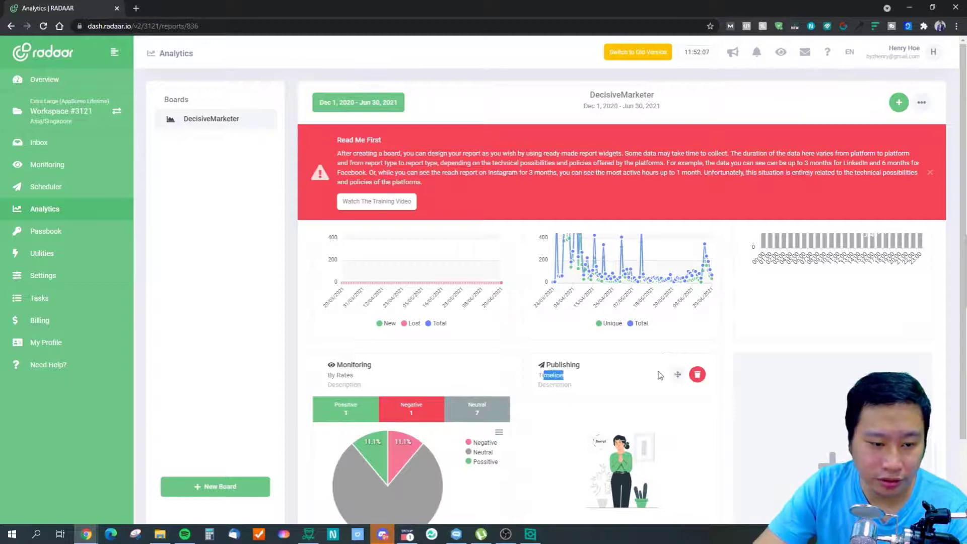
left_click_drag(432, 389, 589, 393)
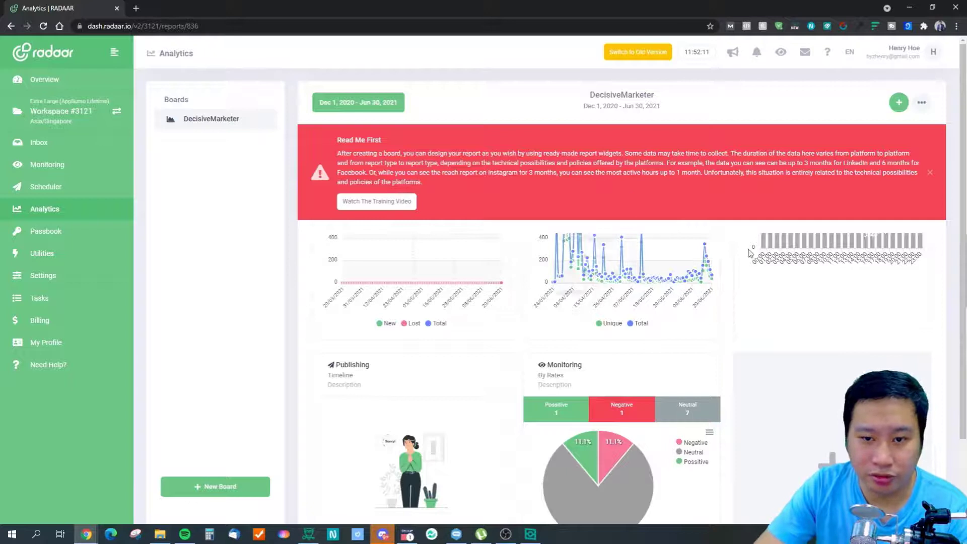
scroll(947, 292, "down", 2)
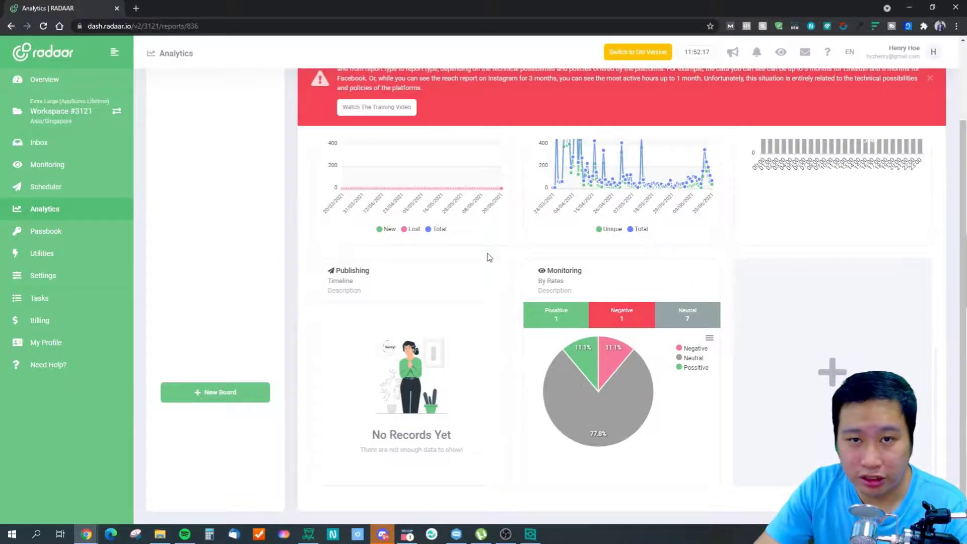
- Open the Passbook and unlock it with the master password
left_click(98, 232)
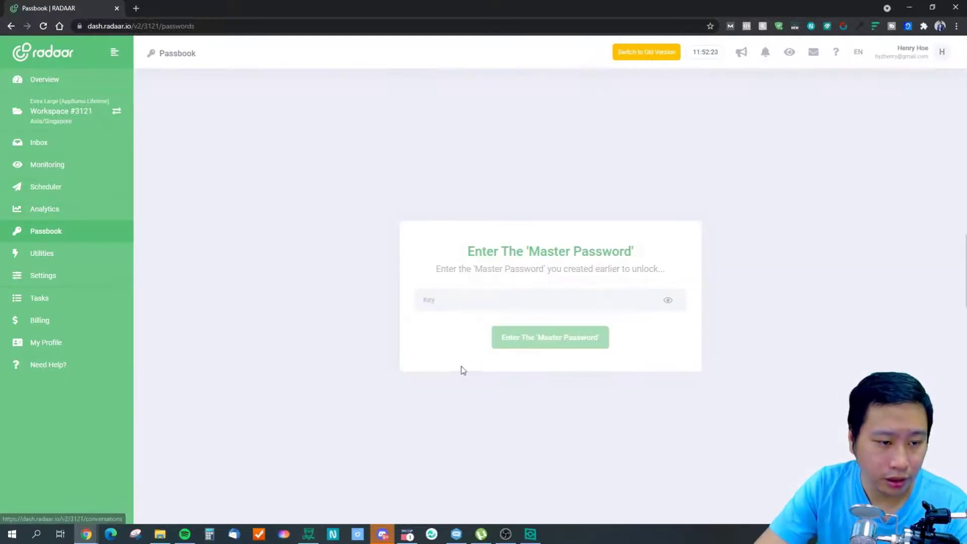
left_click(517, 295)
left_click(581, 338)
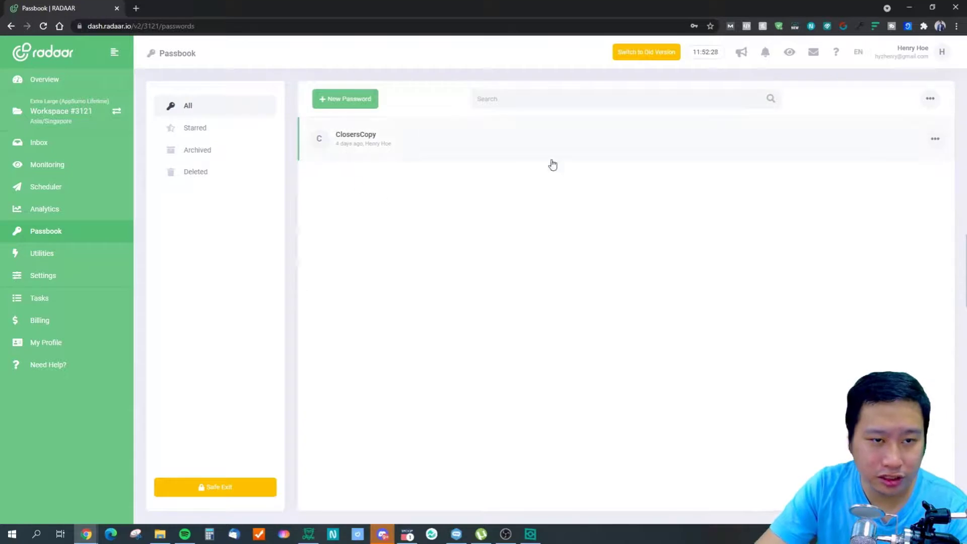
- View the form for adding a new Passbook password, and close it without adding one
left_click(344, 111)
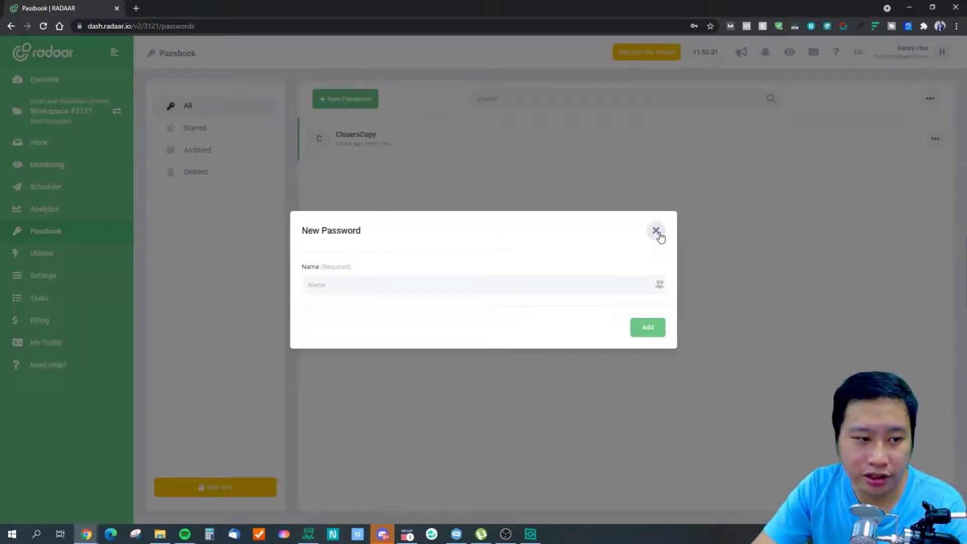
left_click(656, 231)
left_click(337, 105)
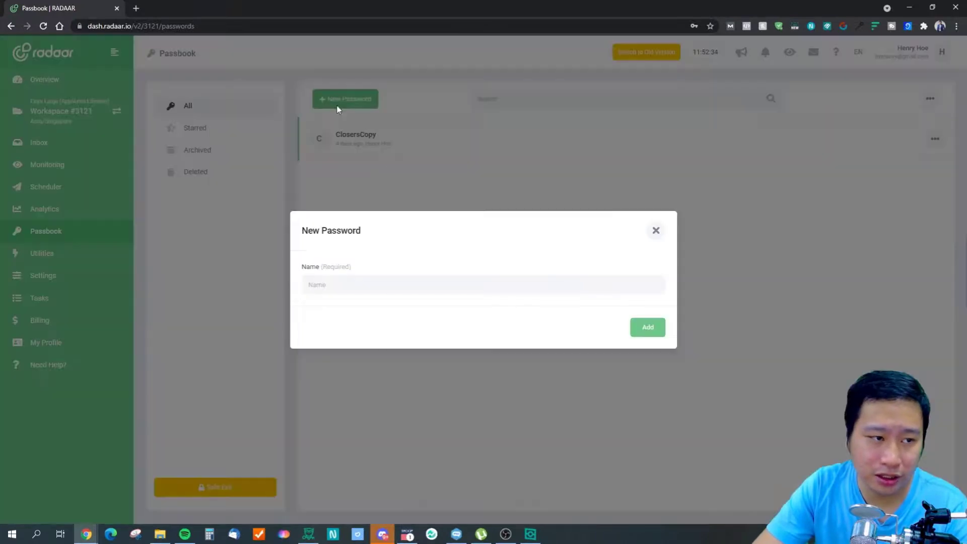
left_click(656, 230)
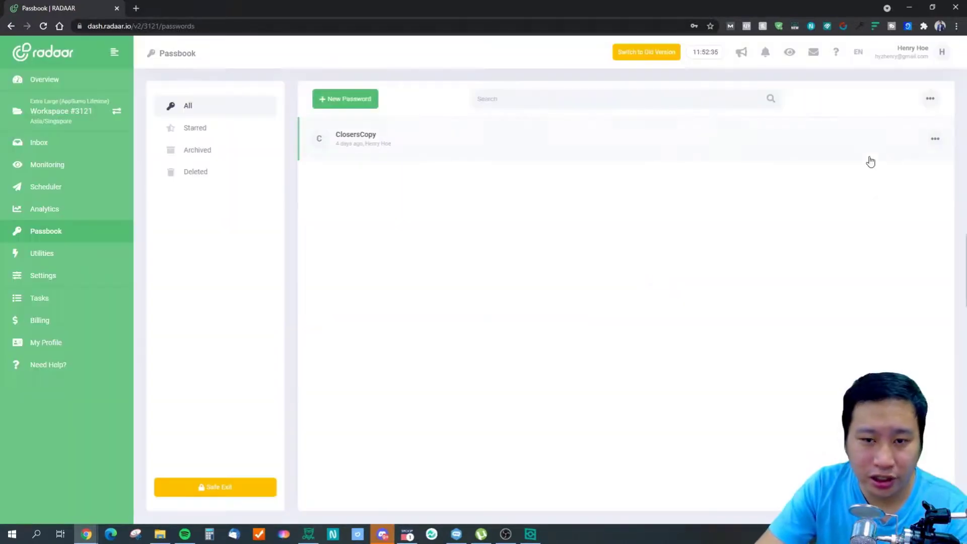
- Open the ClosersCopy password entry and look through its fields, version history and viewing history
left_click(388, 146)
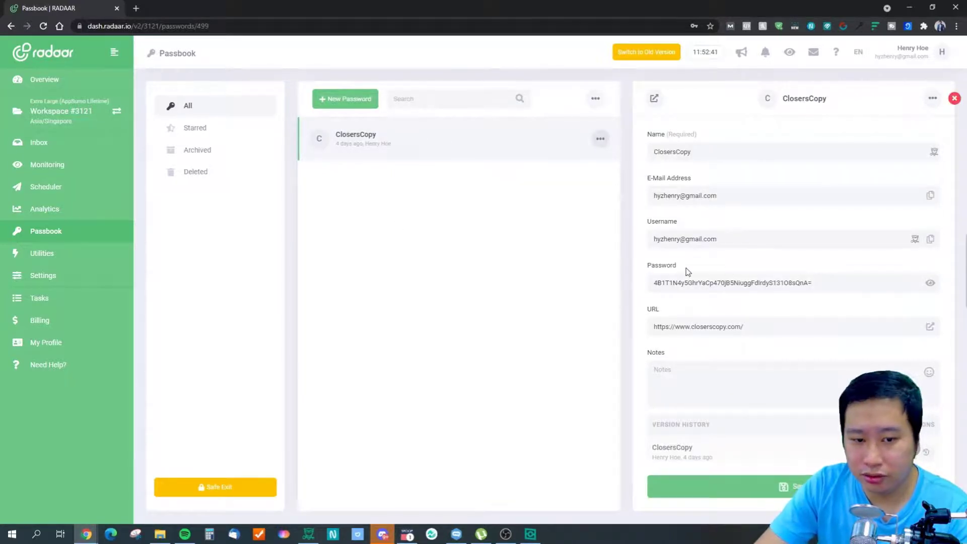
scroll(664, 271, "down", 2)
scroll(704, 272, "down", 1)
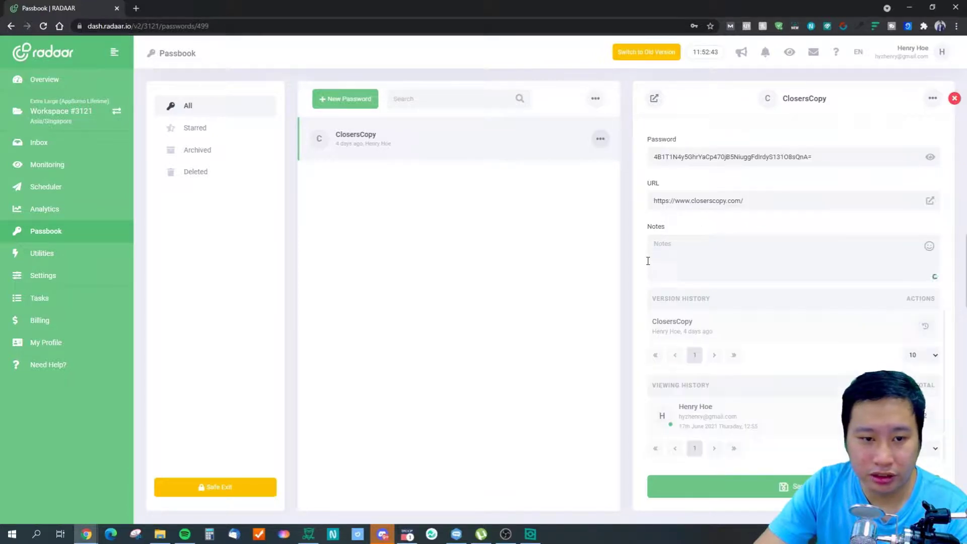
scroll(709, 297, "up", 3)
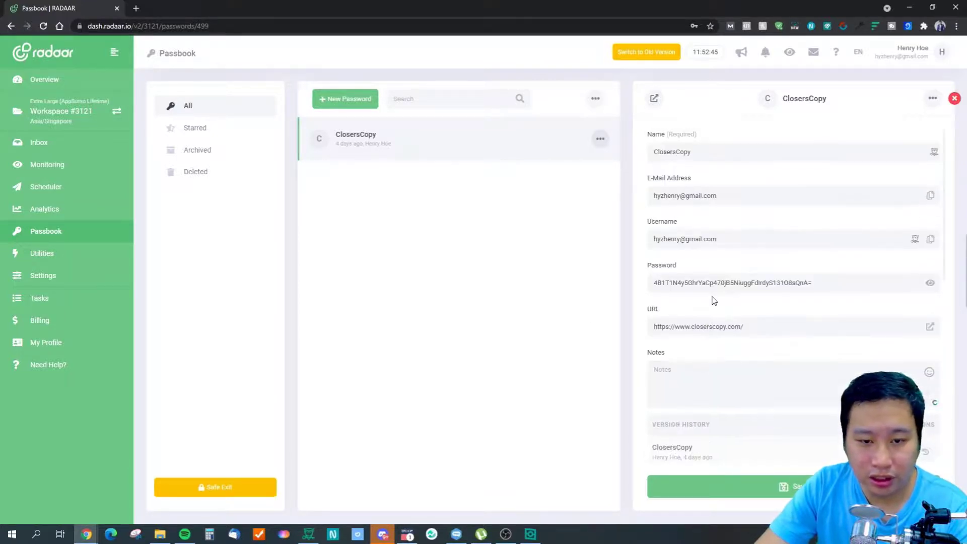
- Examine the encrypted value in the ClosersCopy entry's password field, and review the rest of the entry again
mouse_move(739, 283)
left_mouse_down()
mouse_move(798, 283)
mouse_move(738, 285)
left_mouse_up()
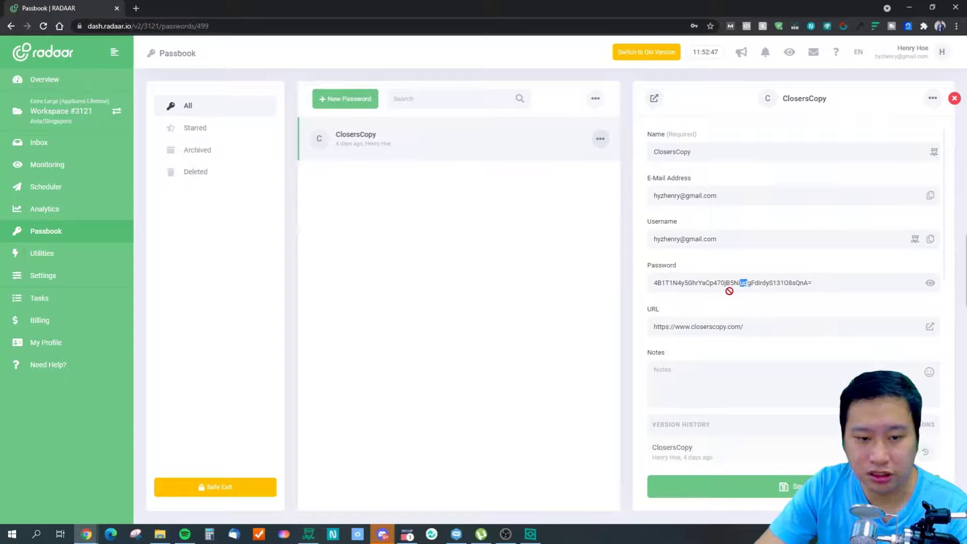
left_click_drag(672, 283, 754, 297)
left_click(745, 298)
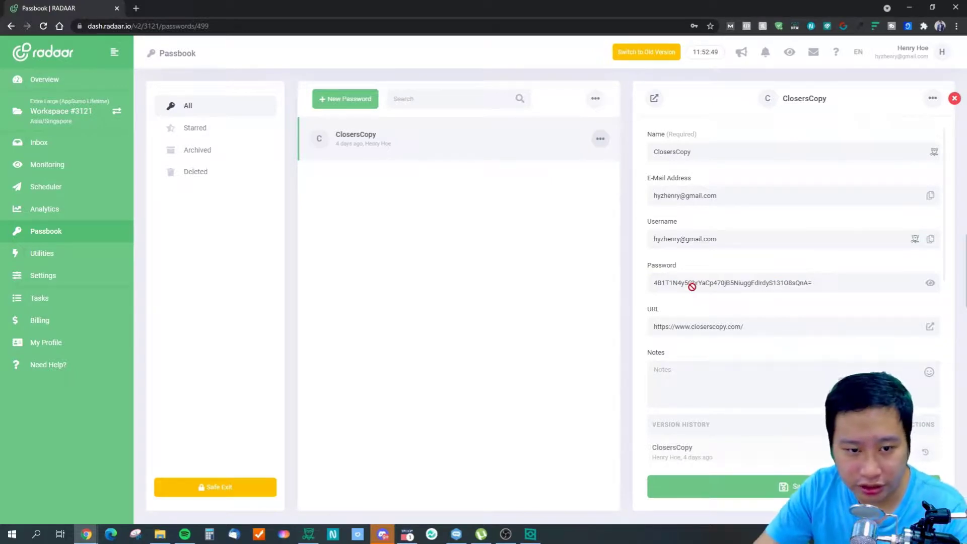
left_click_drag(658, 279, 734, 281)
left_click(735, 281)
scroll(721, 310, "down", 1)
scroll(721, 310, "down", 2)
scroll(713, 308, "up", 3)
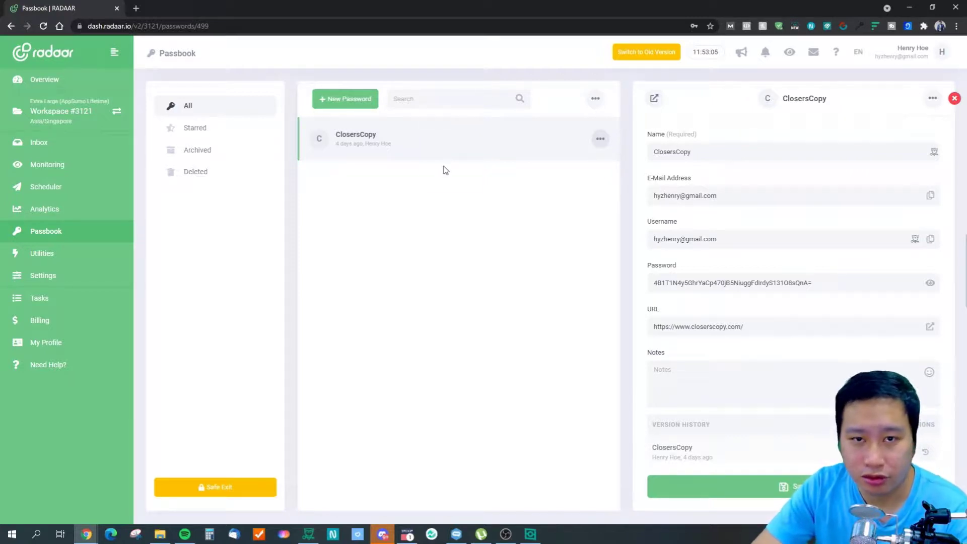
- Return to the URL shortener utility and briefly view its new link form
left_click(76, 254)
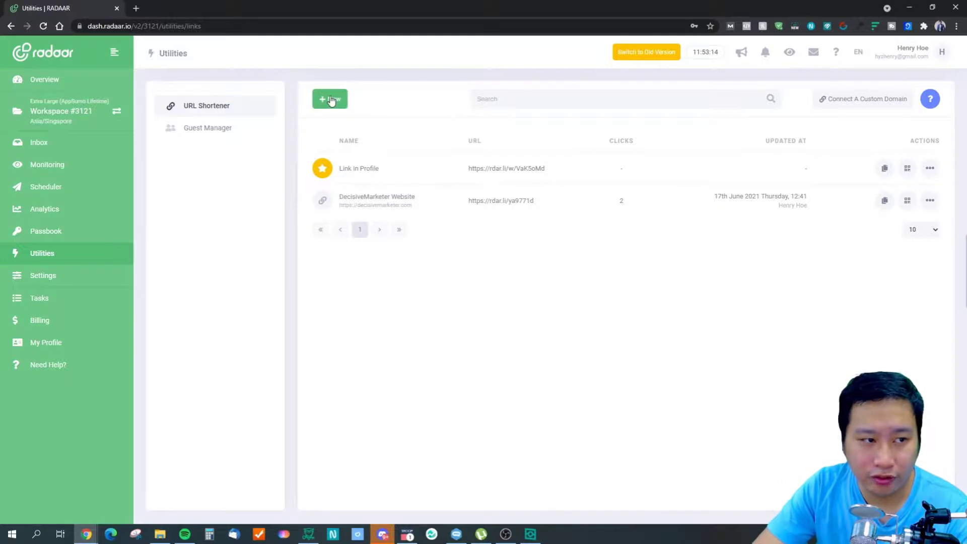
left_click(345, 106)
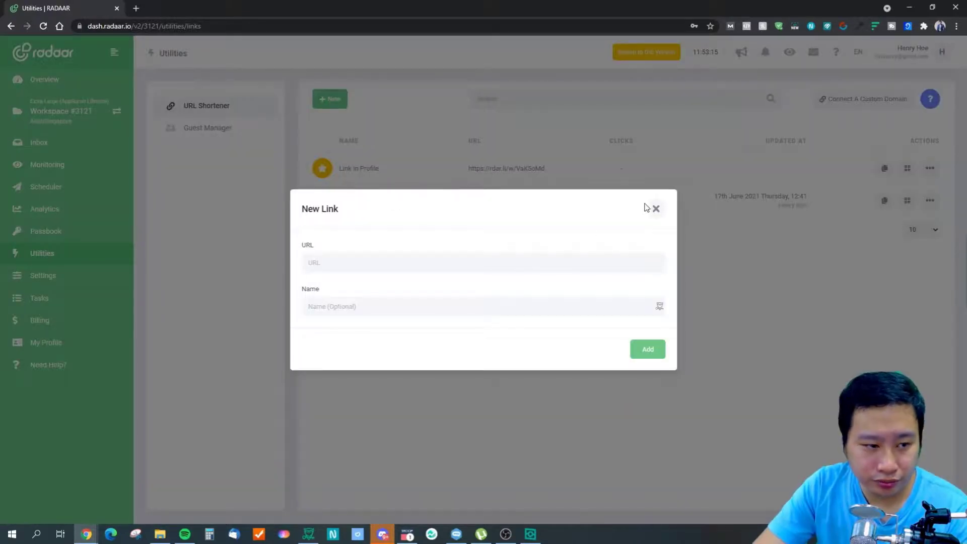
left_click(654, 210)
- Visit the Link in Profile short URL in a new browser tab, check the link's actions, and close the tab
left_click(526, 170)
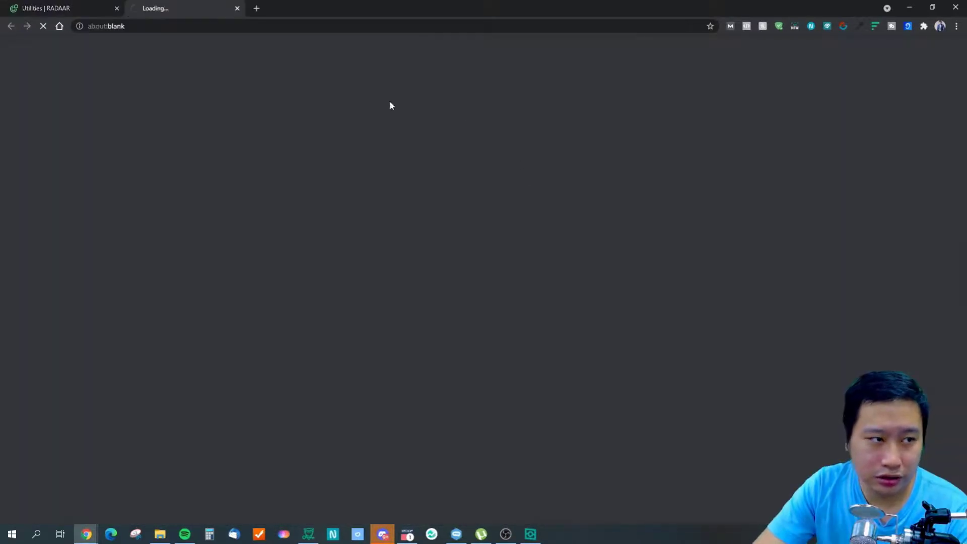
left_click(66, 8)
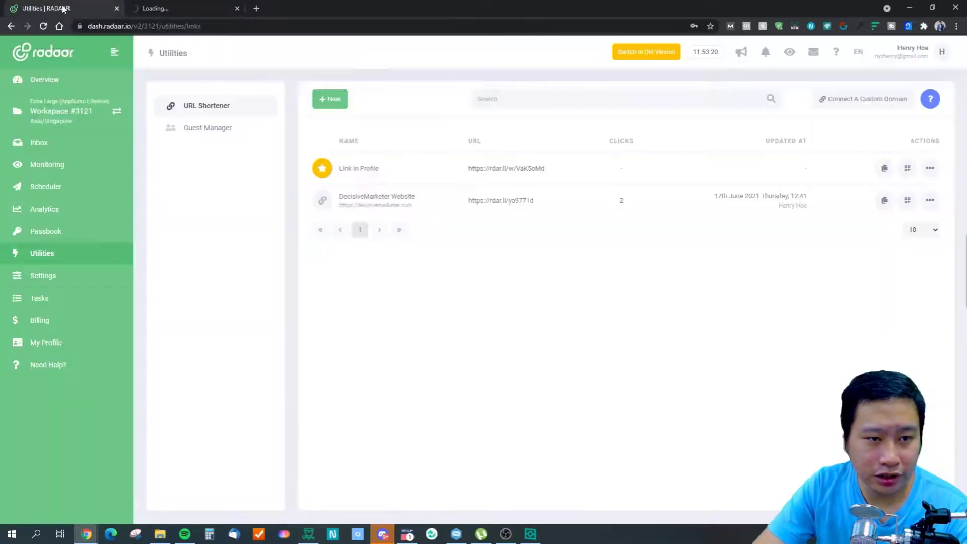
left_click(929, 168)
left_click(452, 110)
key("ctrl+Tab")
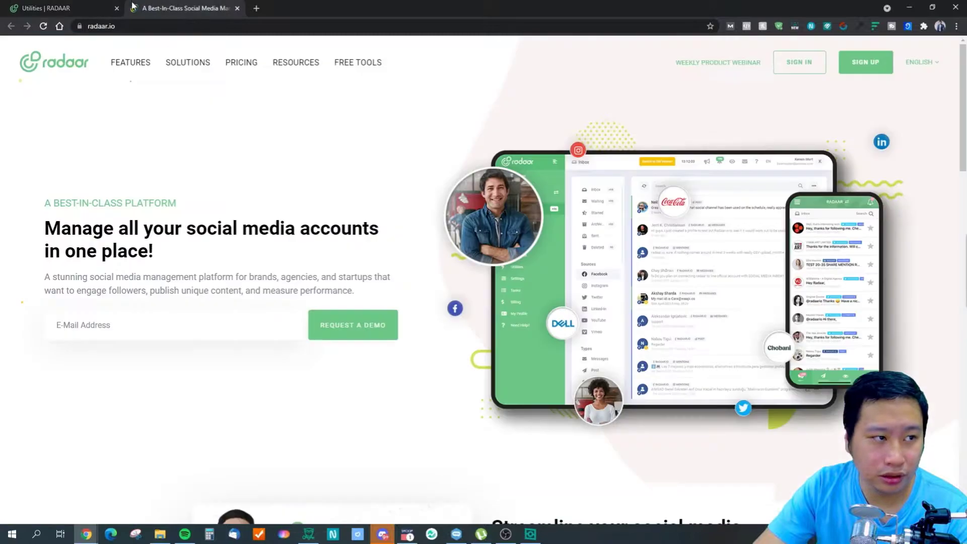
key("ctrl+shift+Tab")
left_click(189, 8)
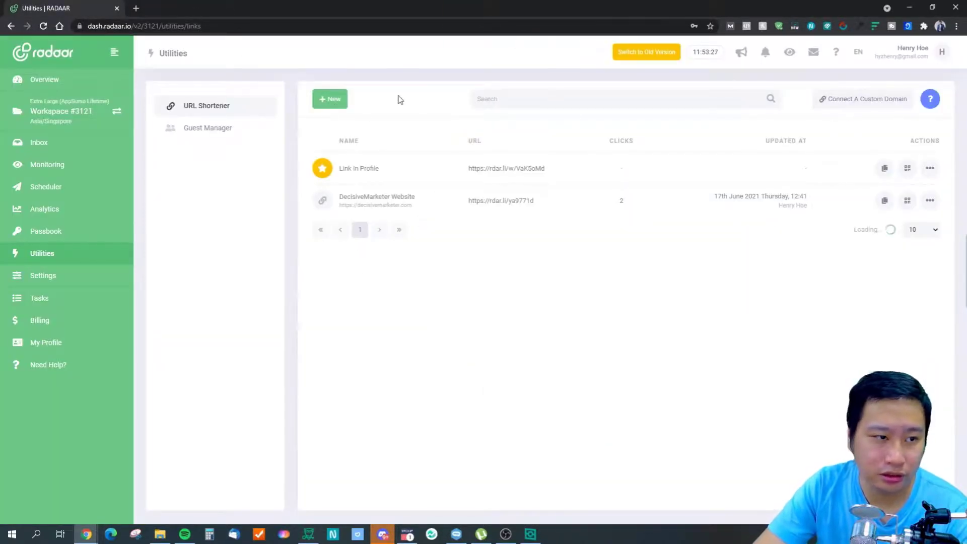
left_click_drag(321, 167, 319, 180)
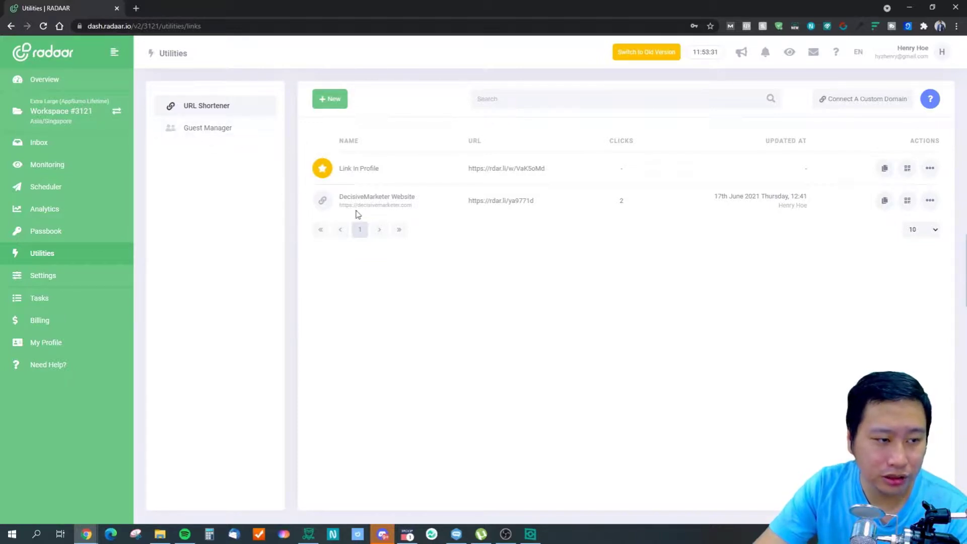
left_click(359, 172)
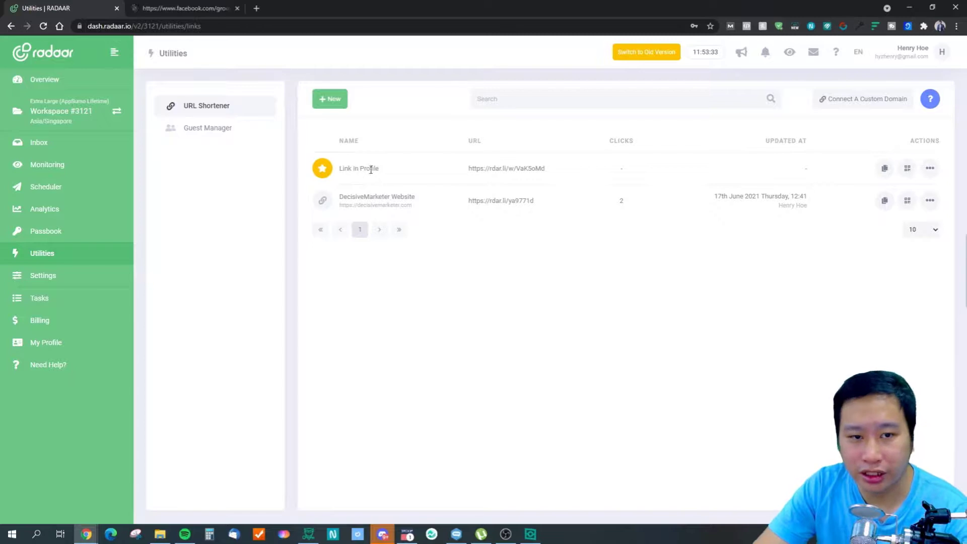
left_click(414, 153)
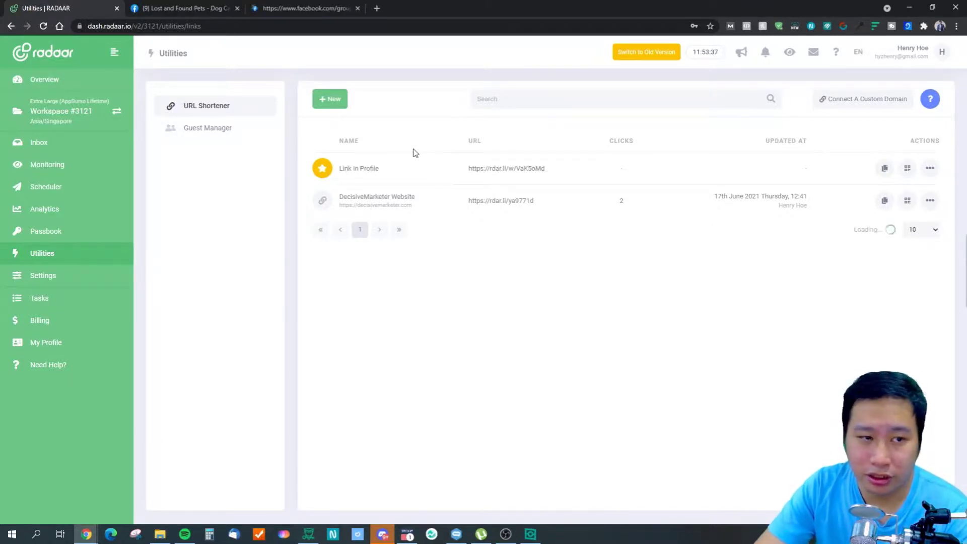
left_click(415, 153)
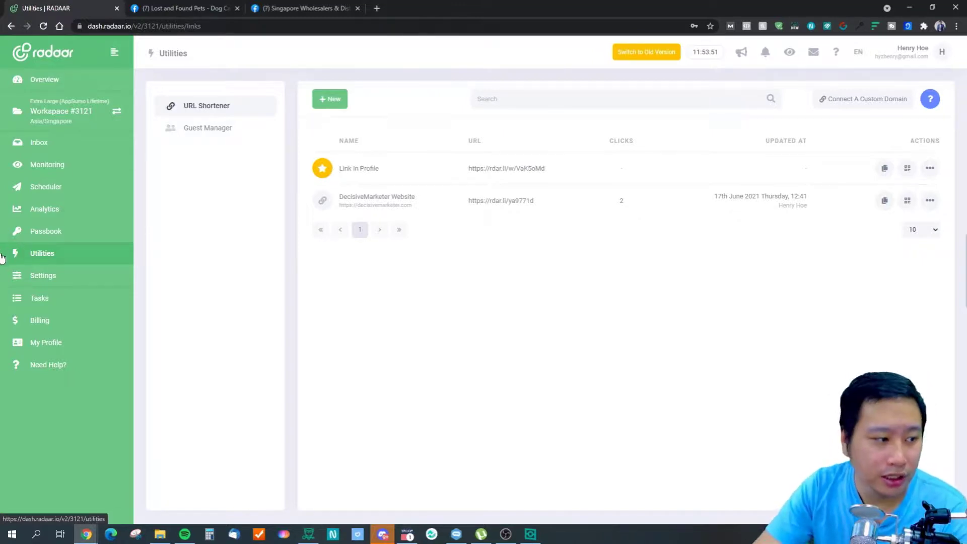
- Visit the Tasks section and look over the DecisiveMarketer board's available actions and the list of boards
left_click(35, 302)
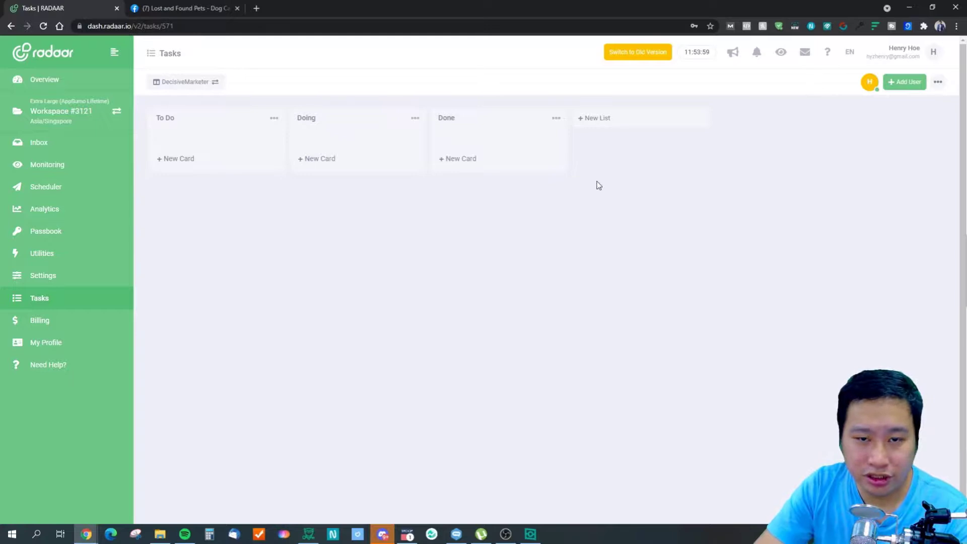
left_click(944, 85)
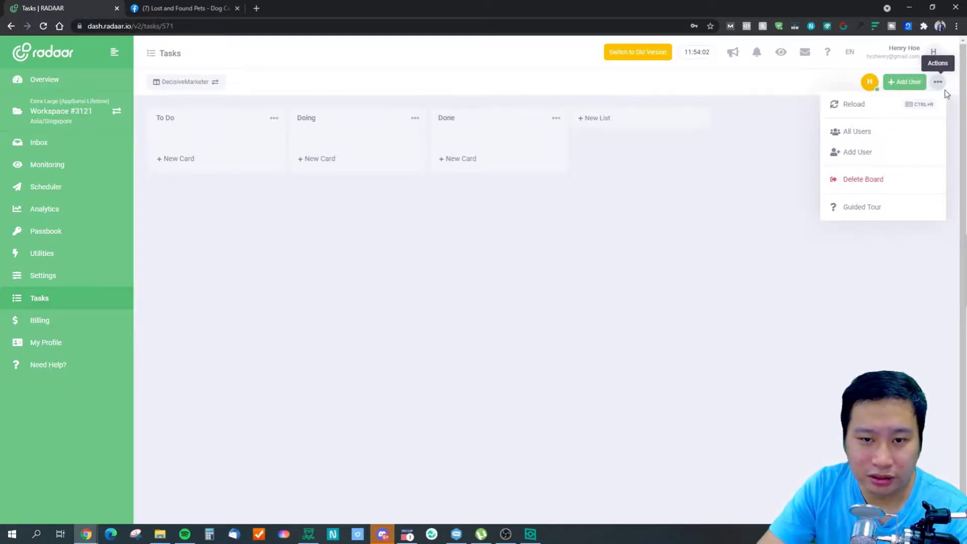
left_click(836, 105)
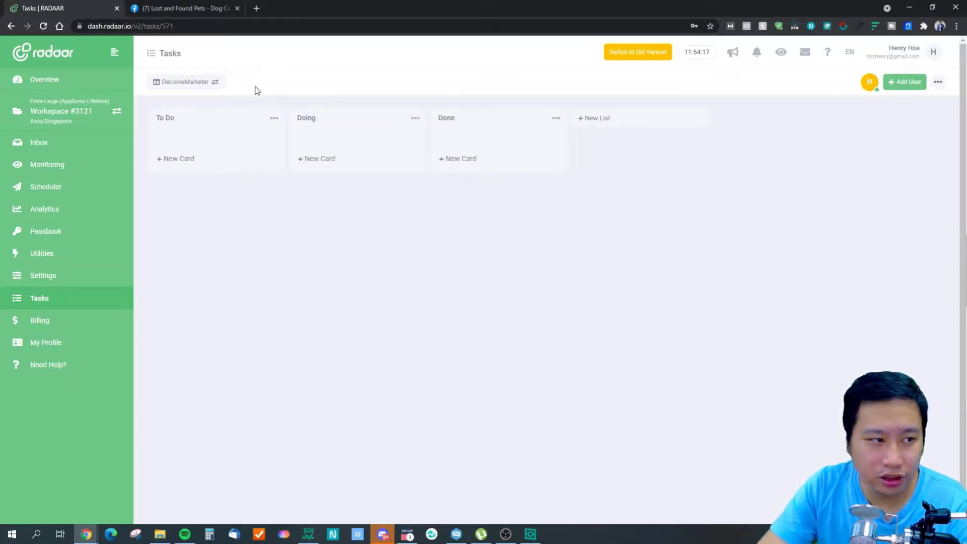
left_click(215, 82)
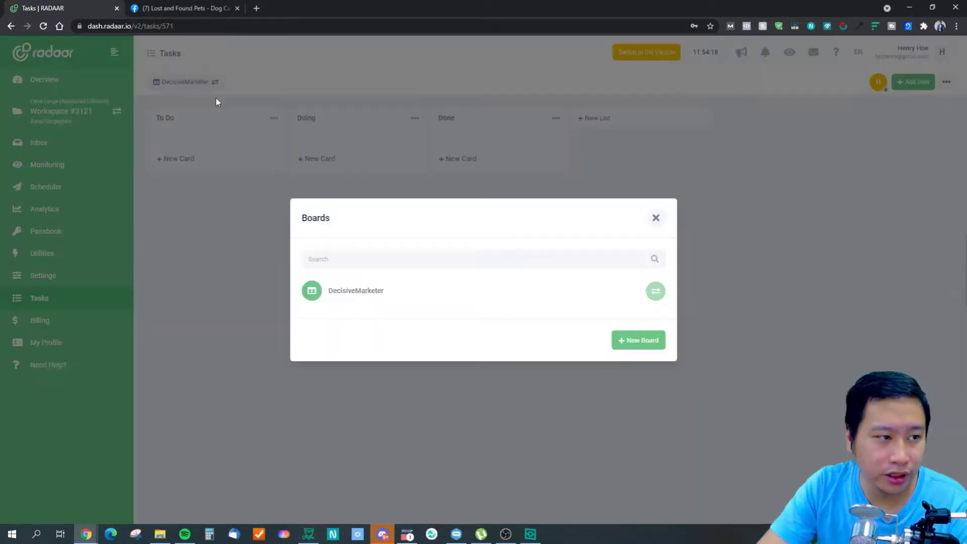
left_click(656, 218)
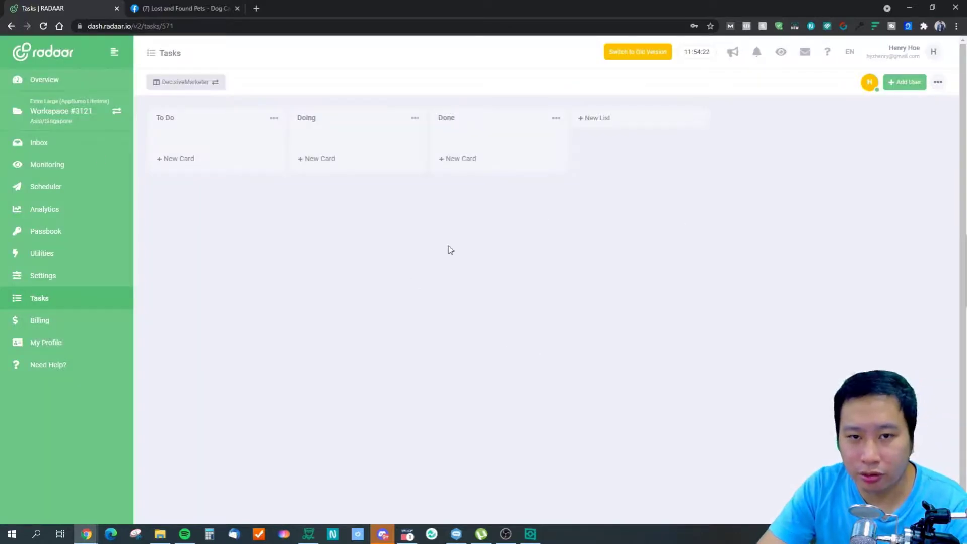